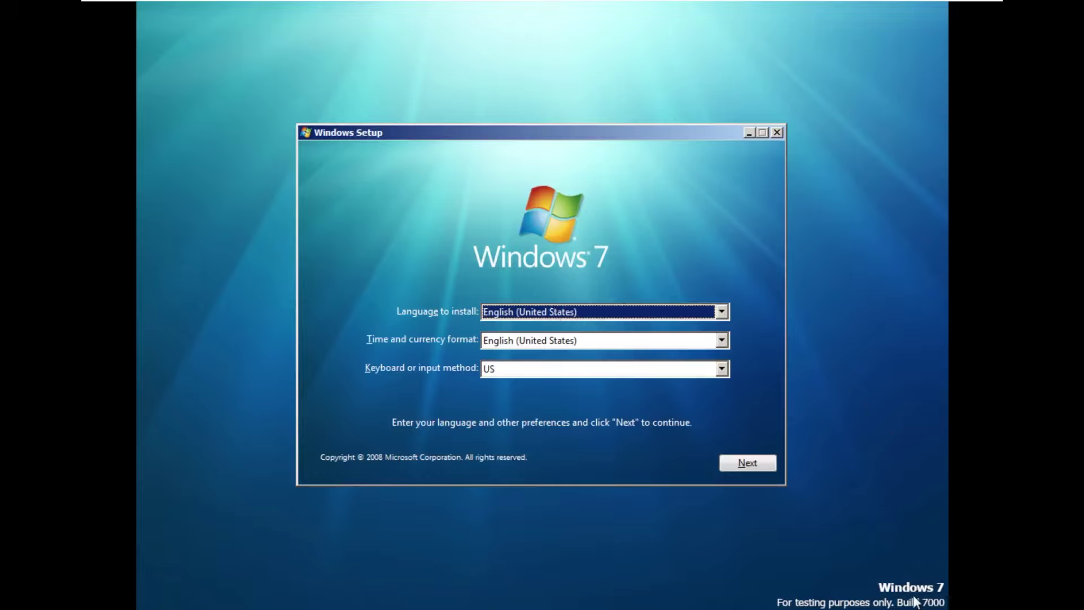
Start Windows Setup with English (United States) and the US keyboard, and continue without a product key
click(943, 599)
click(723, 464)
click(540, 308)
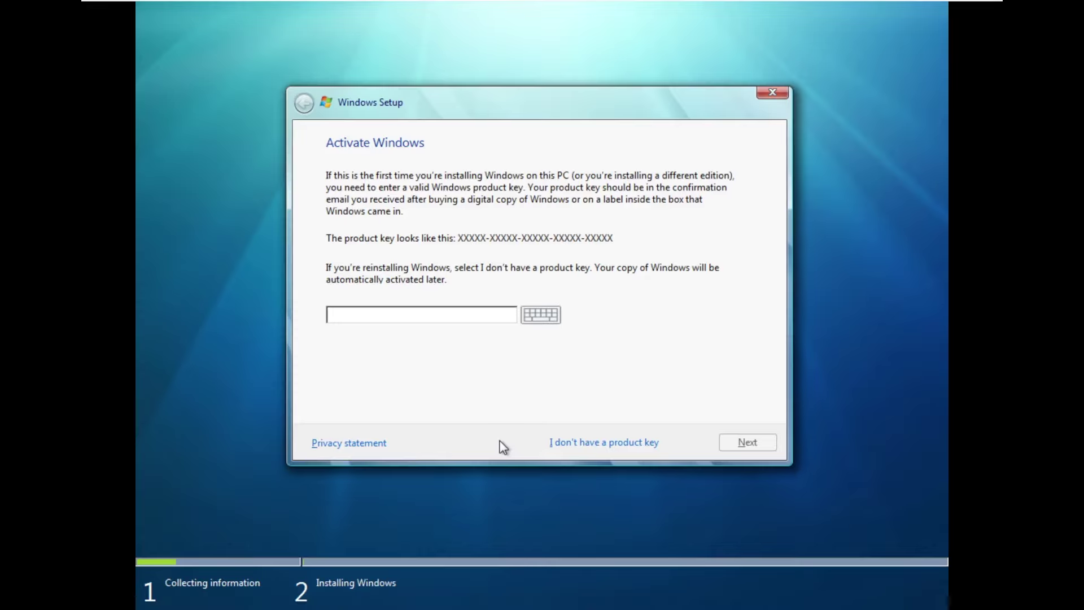
click(574, 443)
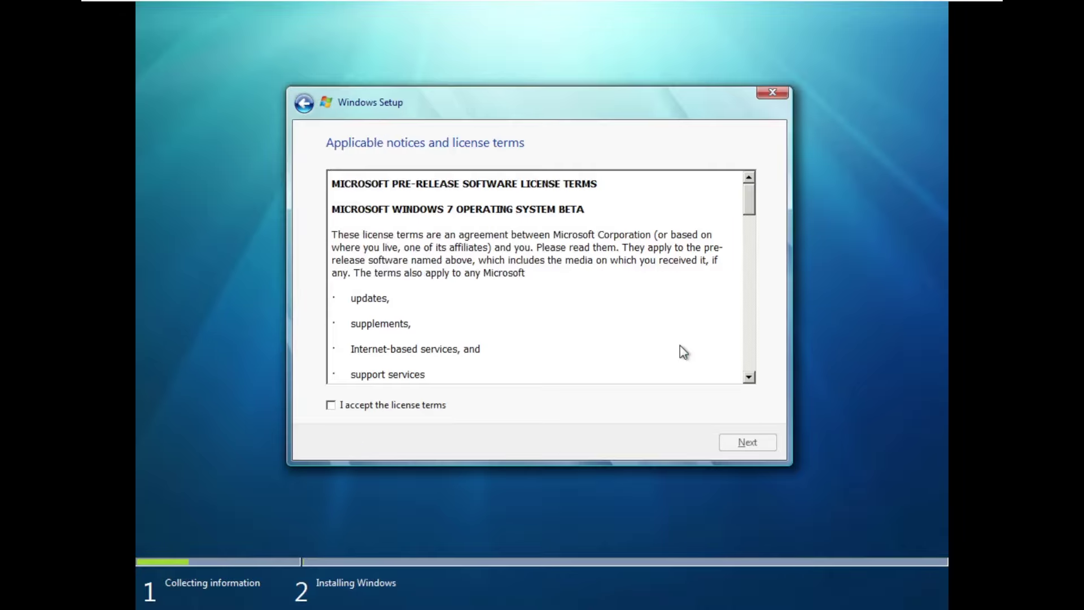
Look through the Windows 7 beta license terms, accept them and continue
scroll(599, 287, down, 15)
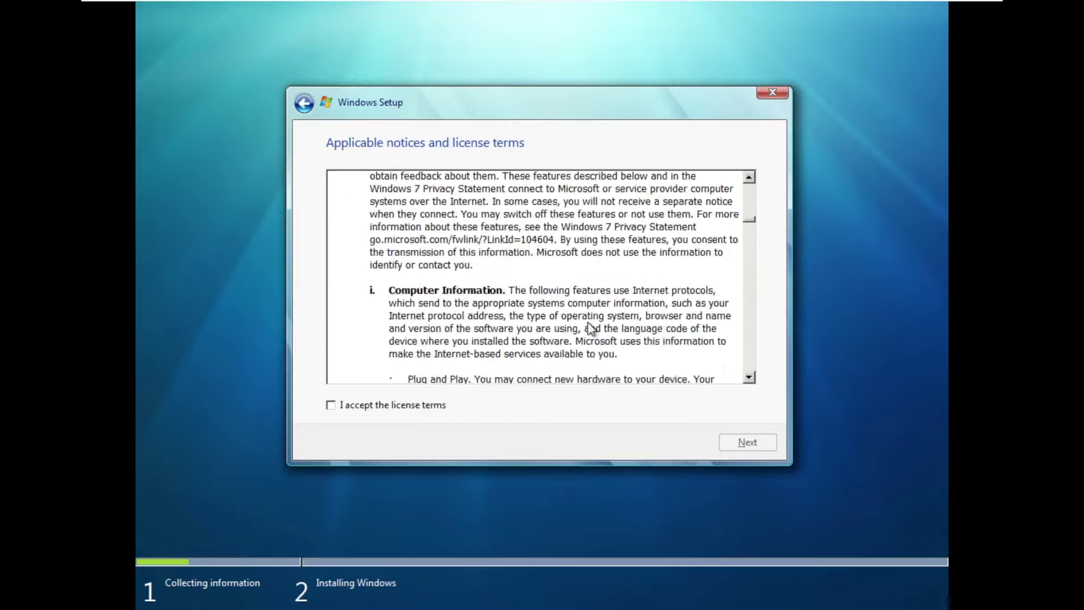
scroll(590, 328, up, 15)
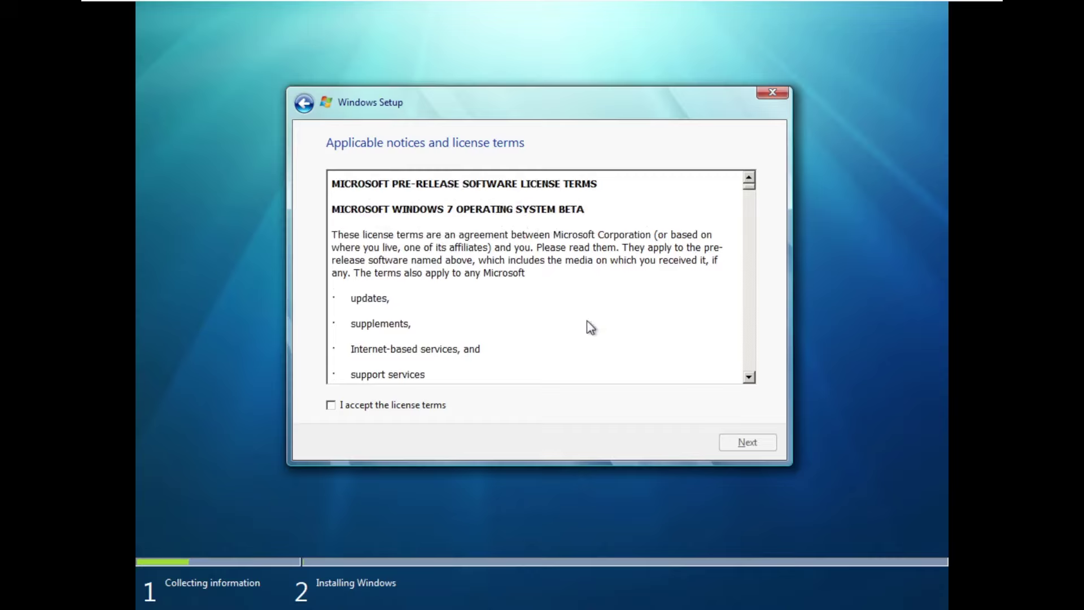
drag(333, 209, 587, 214)
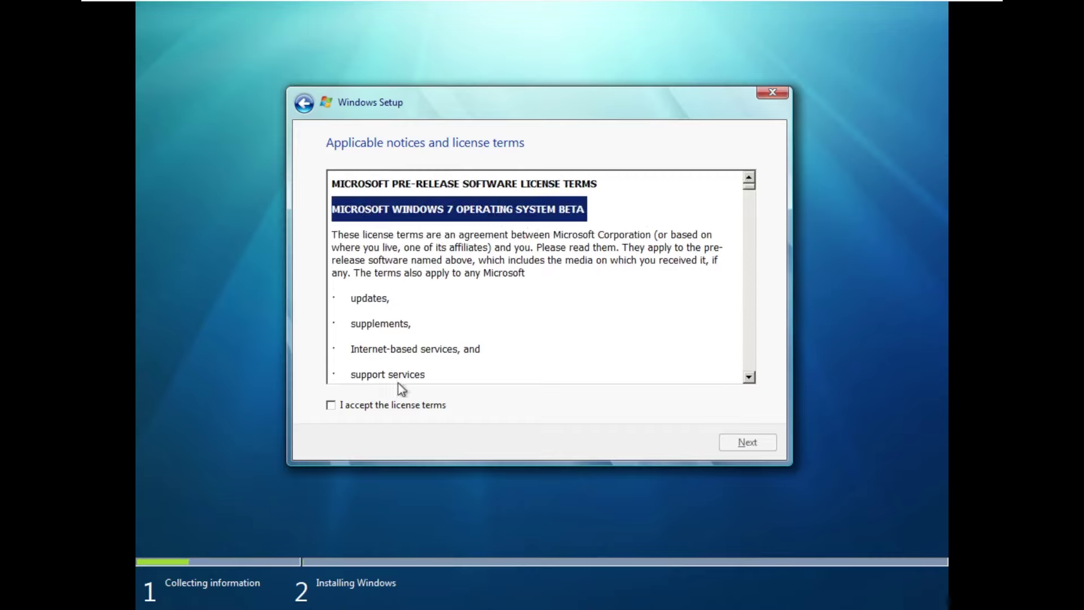
click(331, 404)
click(734, 442)
Try the upgrade installation, dismiss the compatibility report and continue setup with the other installation type
click(406, 184)
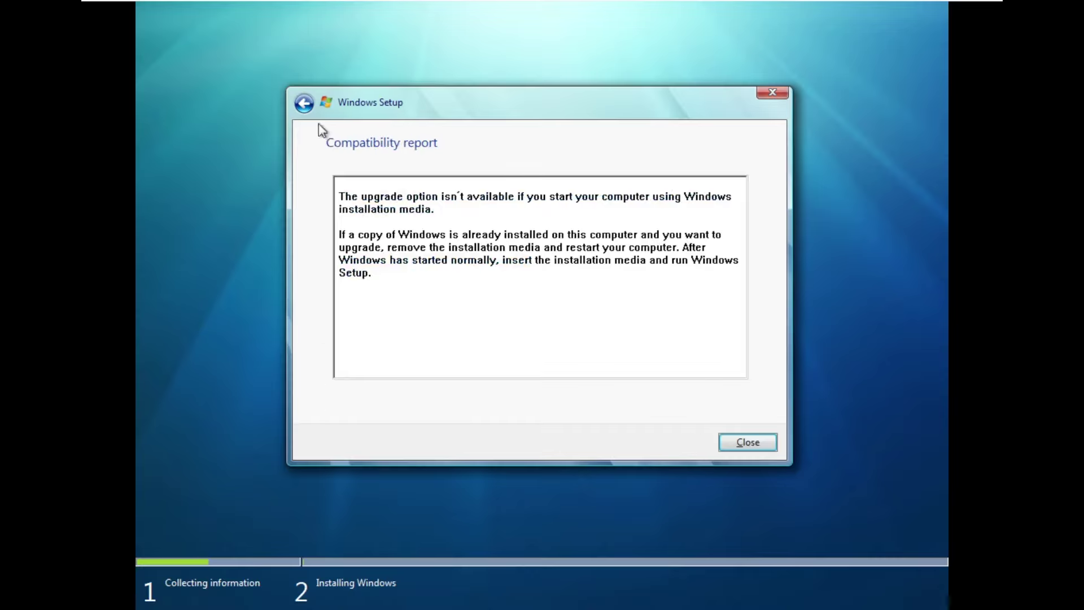
key(Return)
click(452, 262)
click(757, 443)
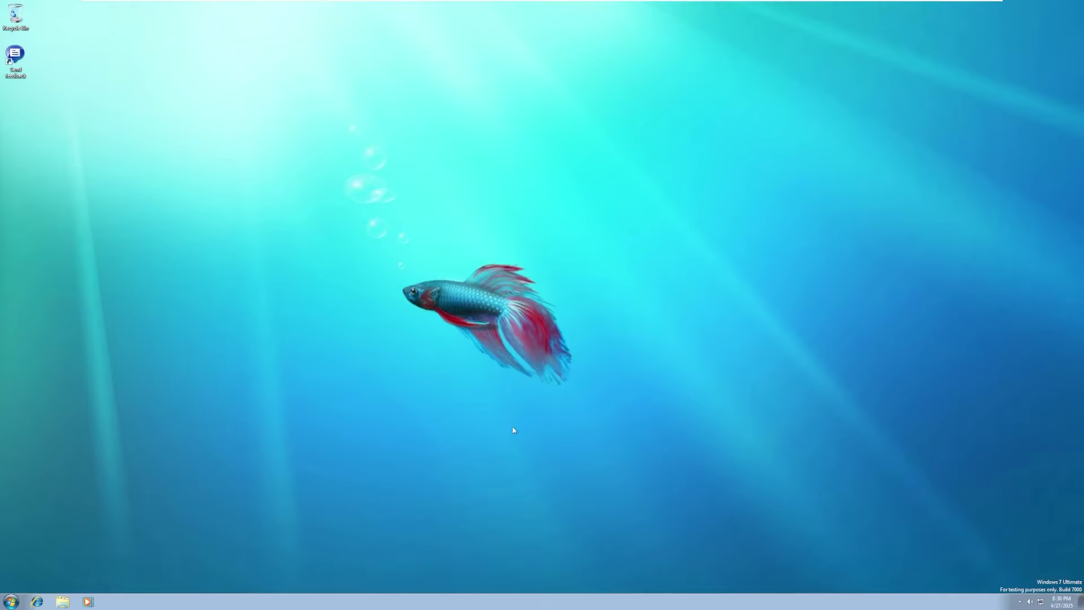
Examine the appearance and notification settings in Taskbar Properties, close the window and view the Start menu
click(1018, 601)
click(768, 525)
drag(742, 507, 312, 93)
right_click(508, 600)
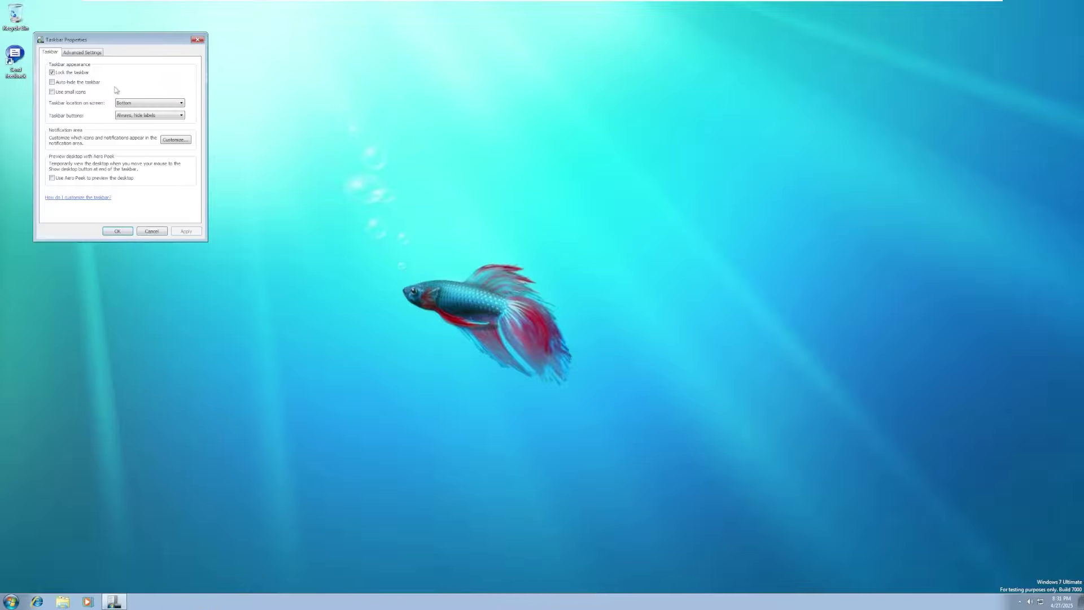
drag(132, 42, 259, 73)
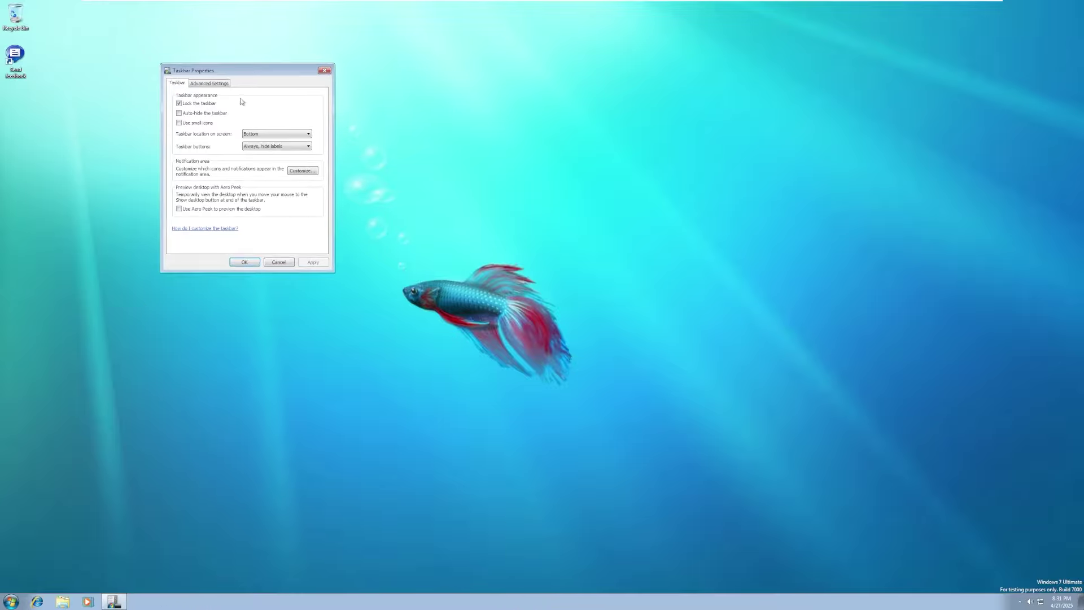
click(324, 70)
click(11, 601)
click(290, 476)
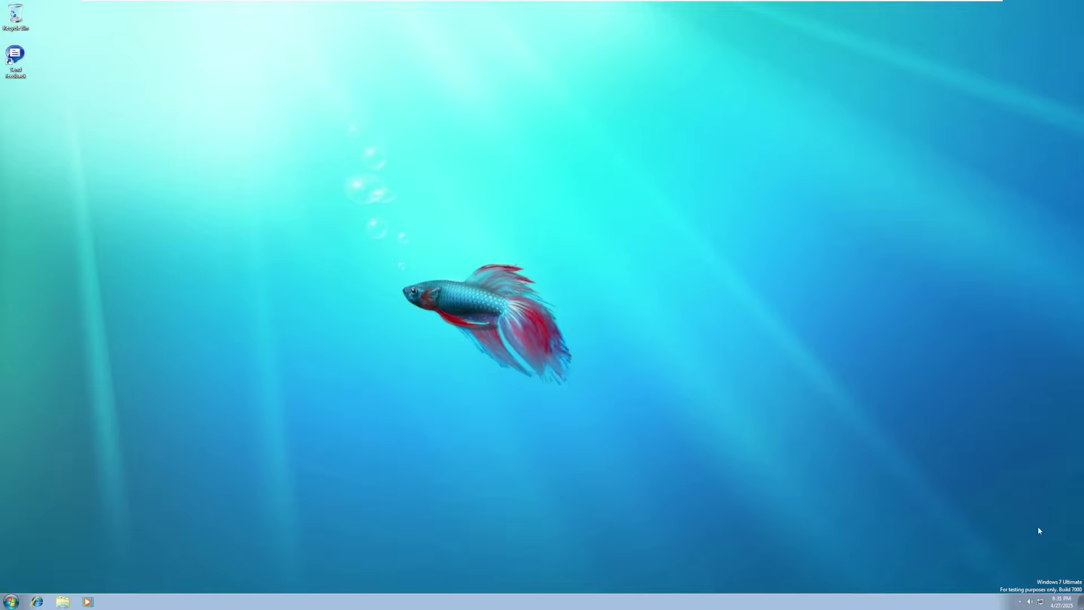
View the hidden notification area icons, and open the Recycle Bin to check its contents before closing it
click(1019, 604)
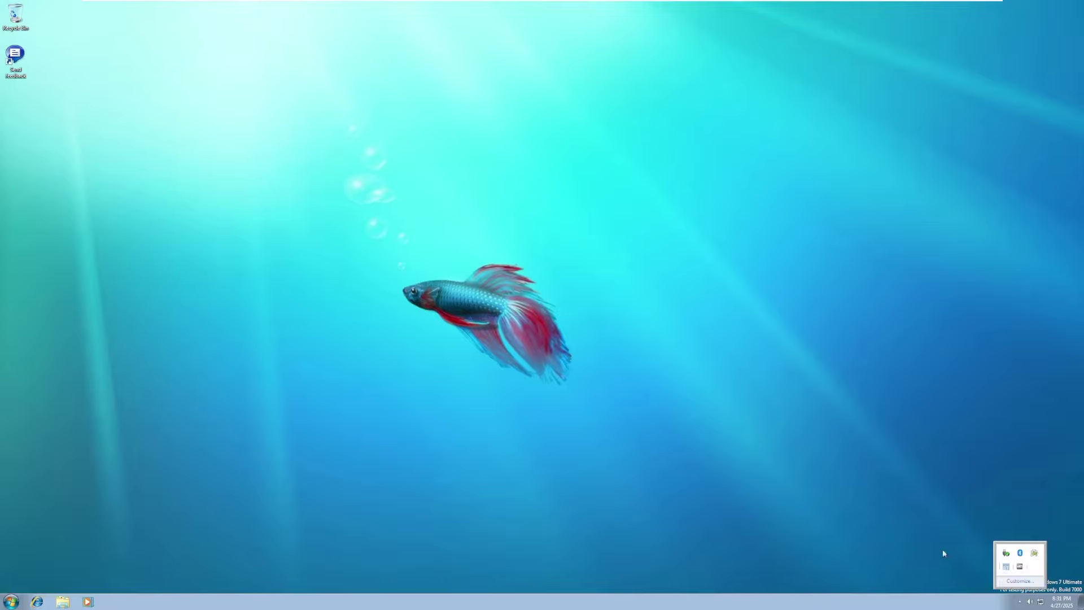
click(713, 469)
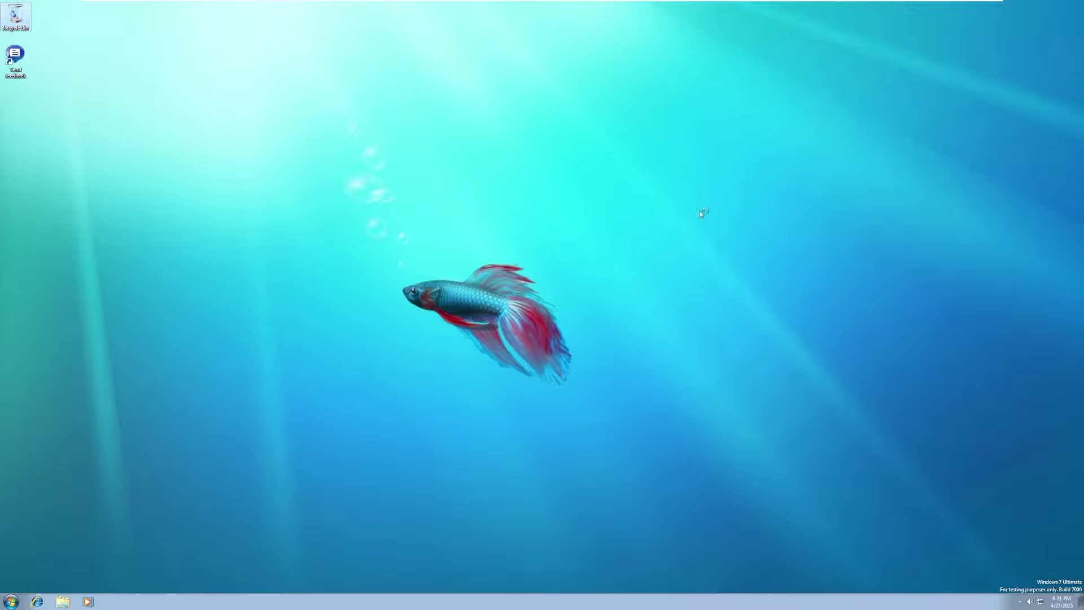
key(Return)
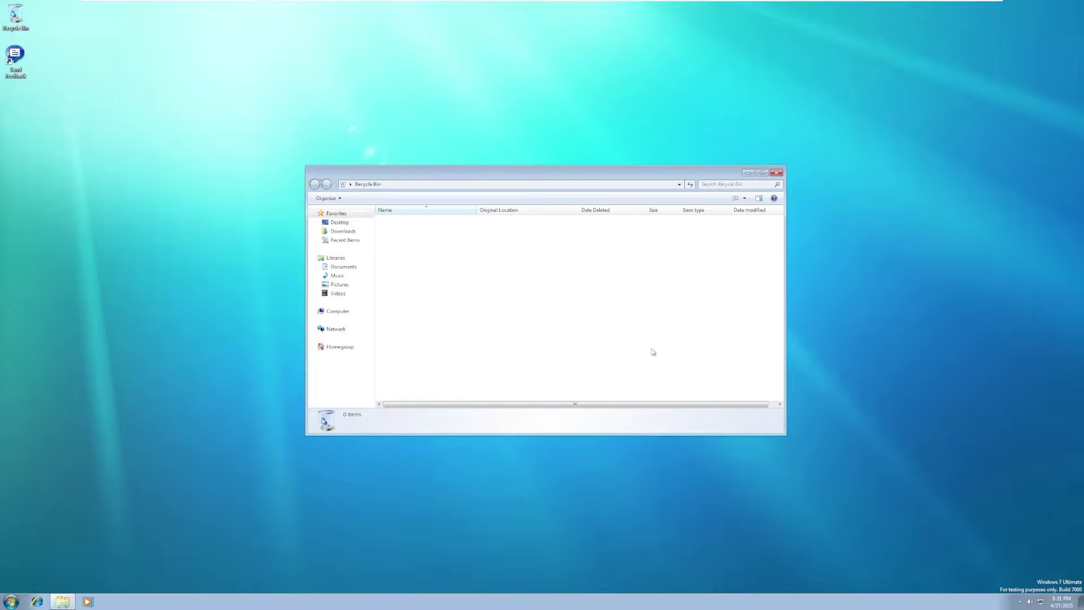
click(776, 172)
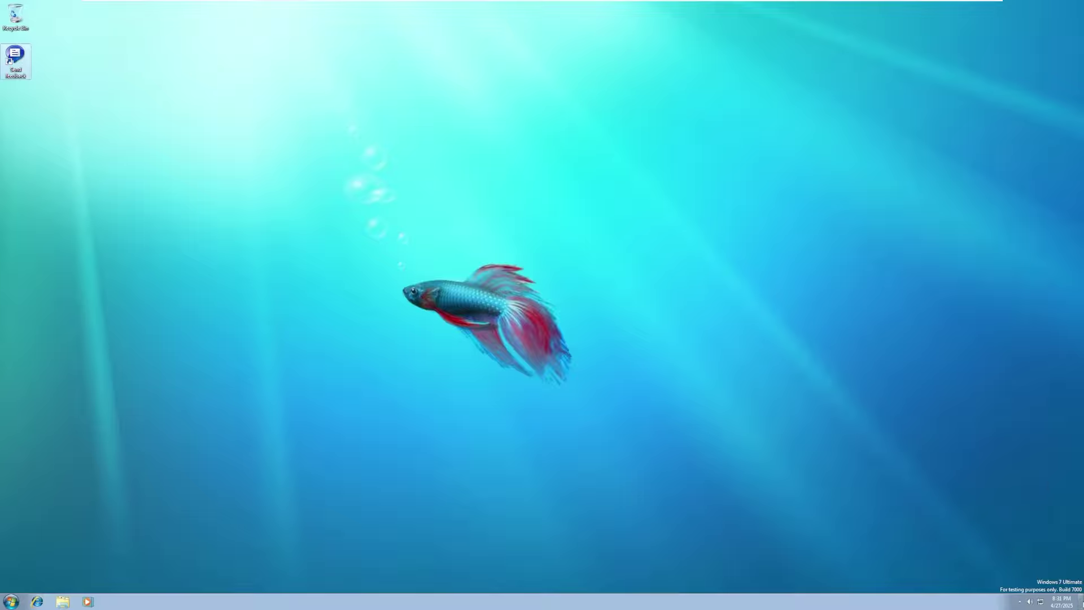
View the clock and calendar, network connection and volume pop-ups in the notification area
click(1061, 601)
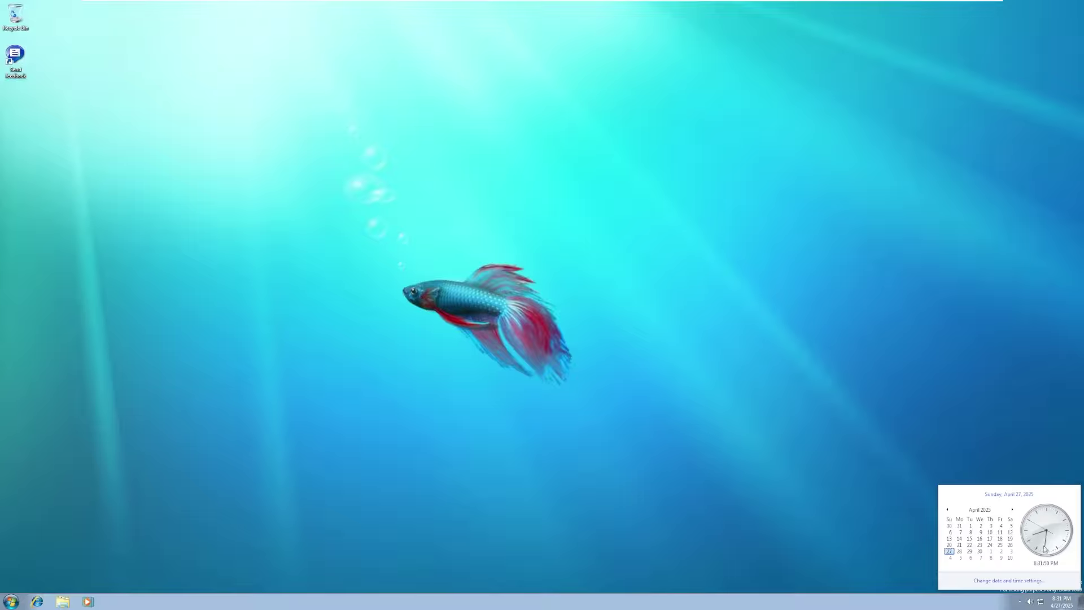
click(1042, 603)
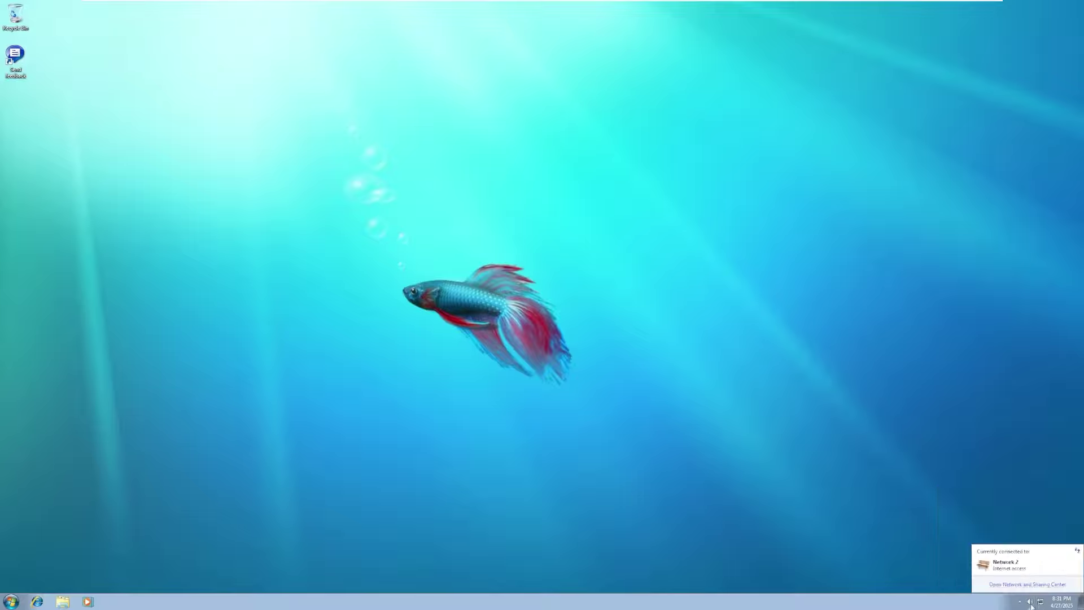
click(1029, 601)
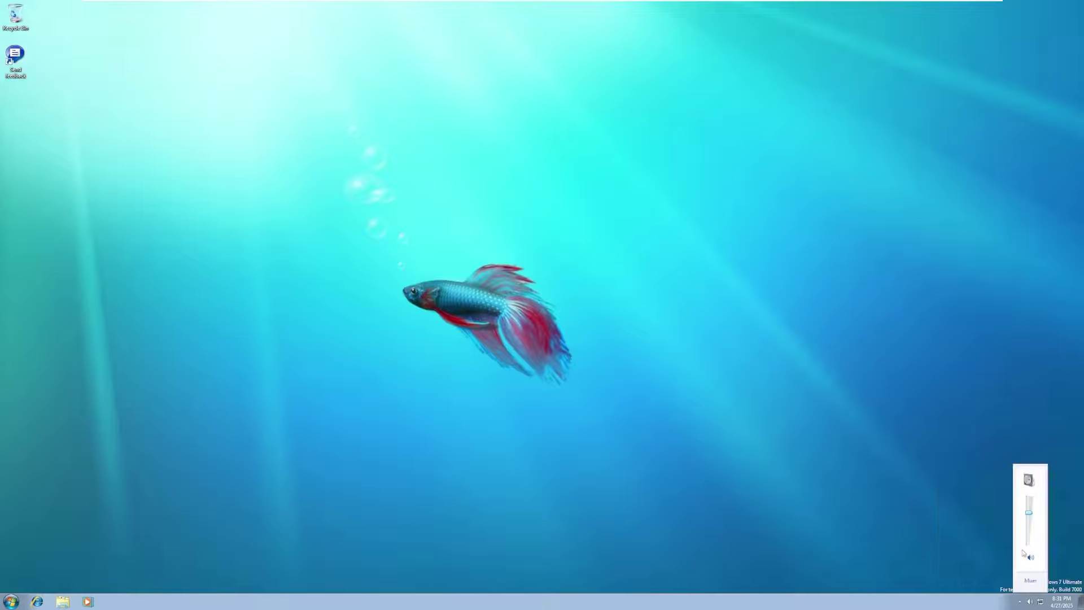
Inspect the hidden tray tools, including the 7+ Taskbar Tweaker options and the BasicThemer 2 window, and close it
click(1019, 601)
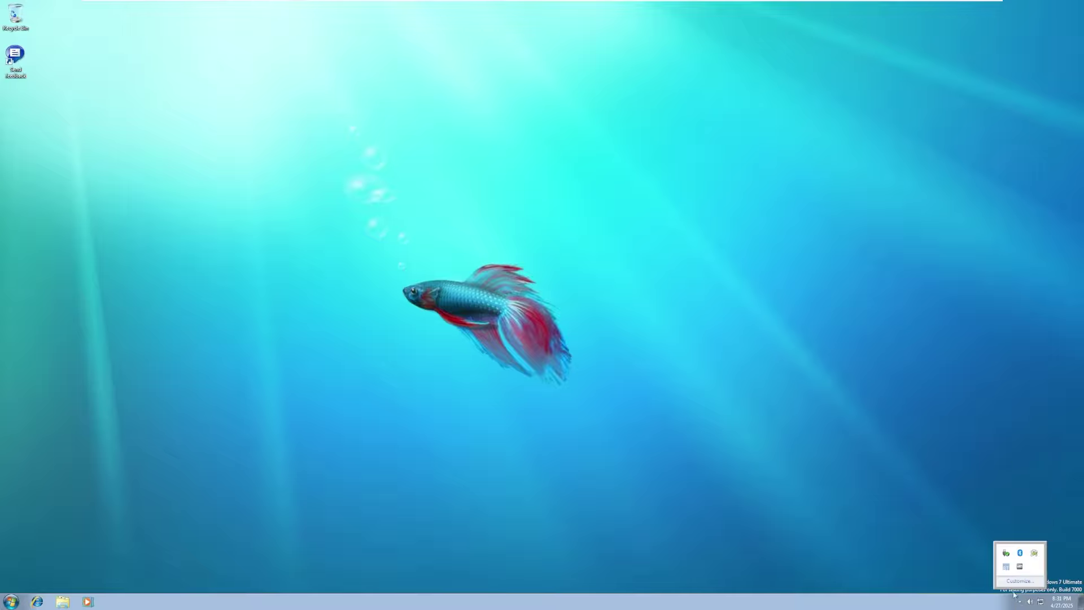
right_click(1036, 552)
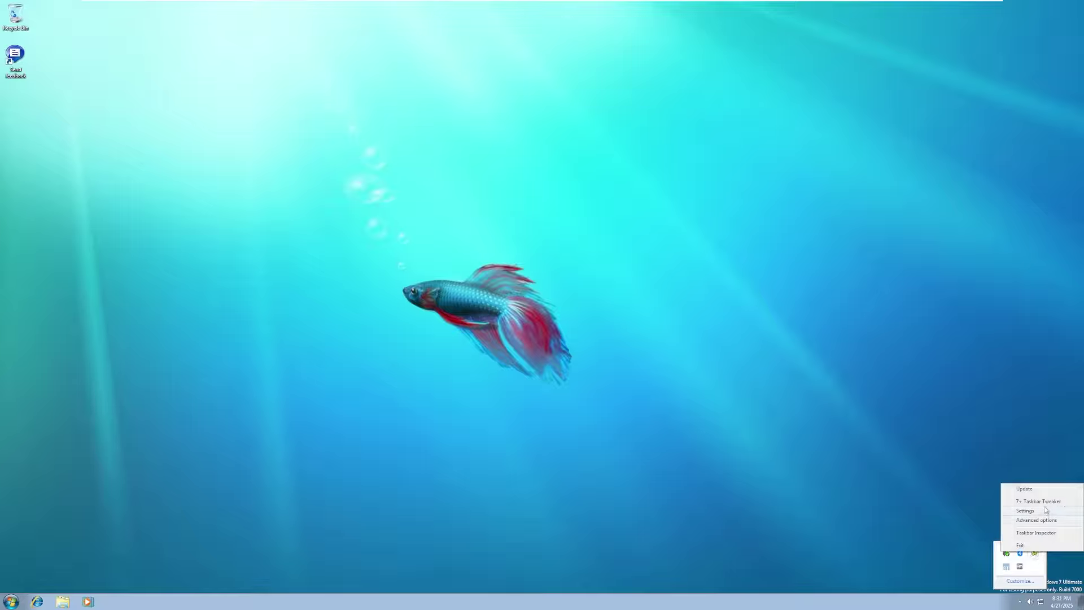
click(1018, 569)
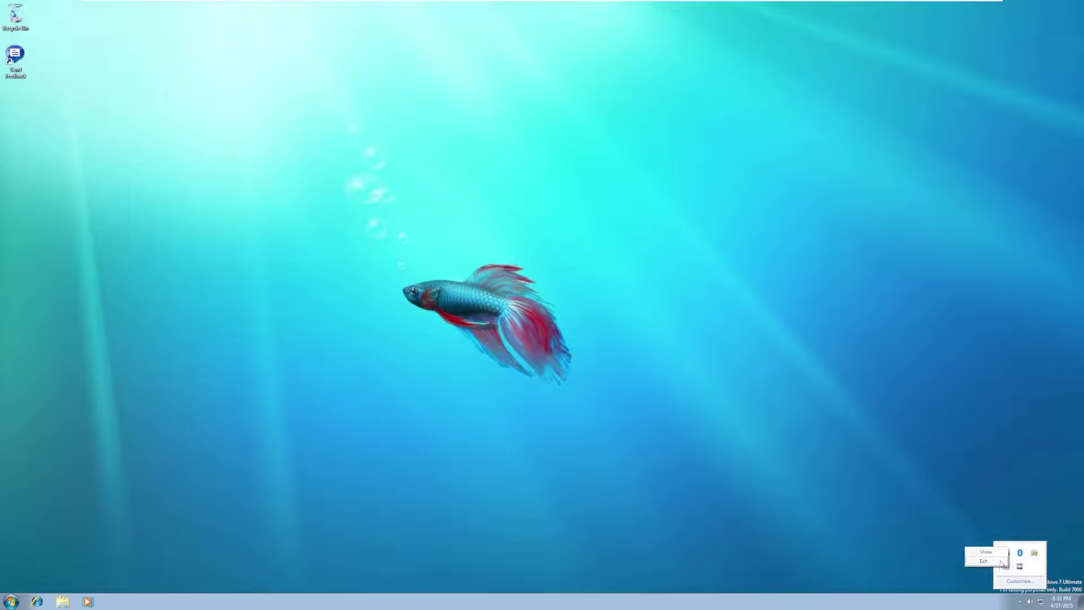
double_click(999, 557)
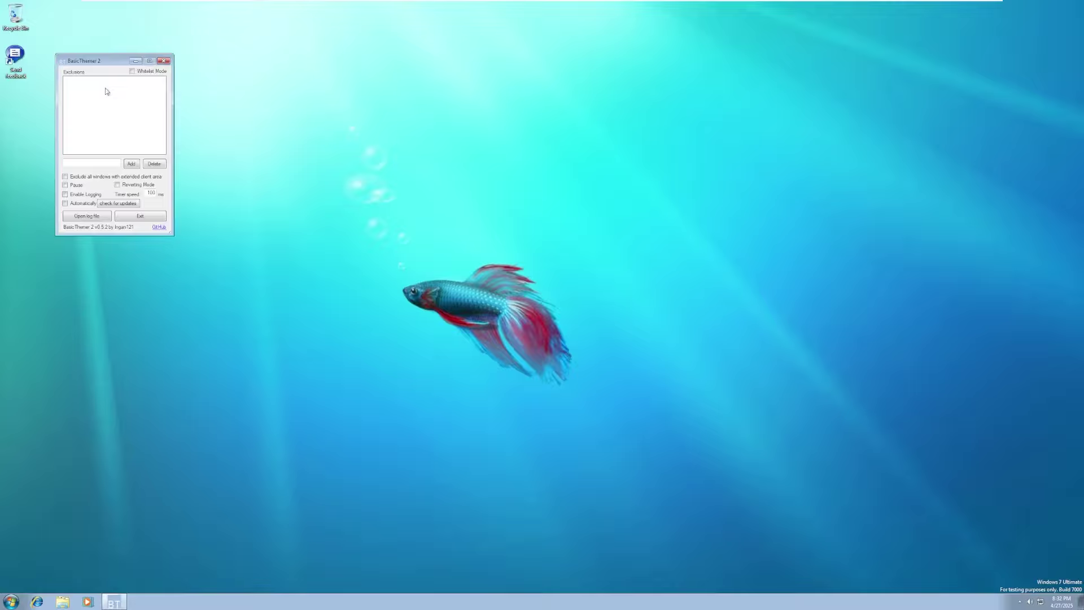
click(162, 62)
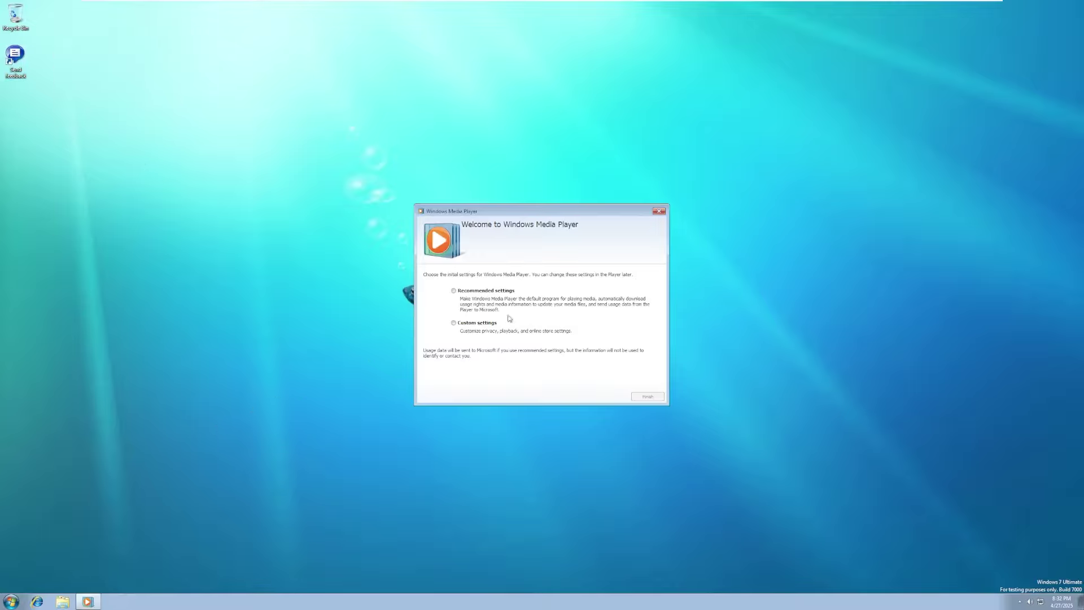
Dismiss the Windows Media Player welcome window, and view the drives in Computer before closing it
key(alt+F4)
key(super+e)
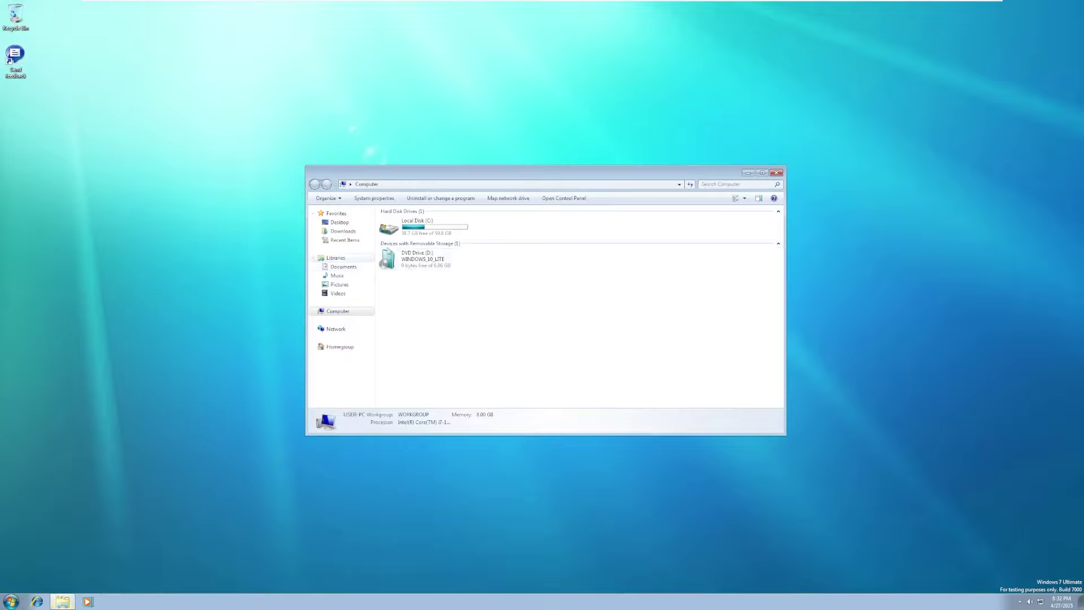
click(11, 601)
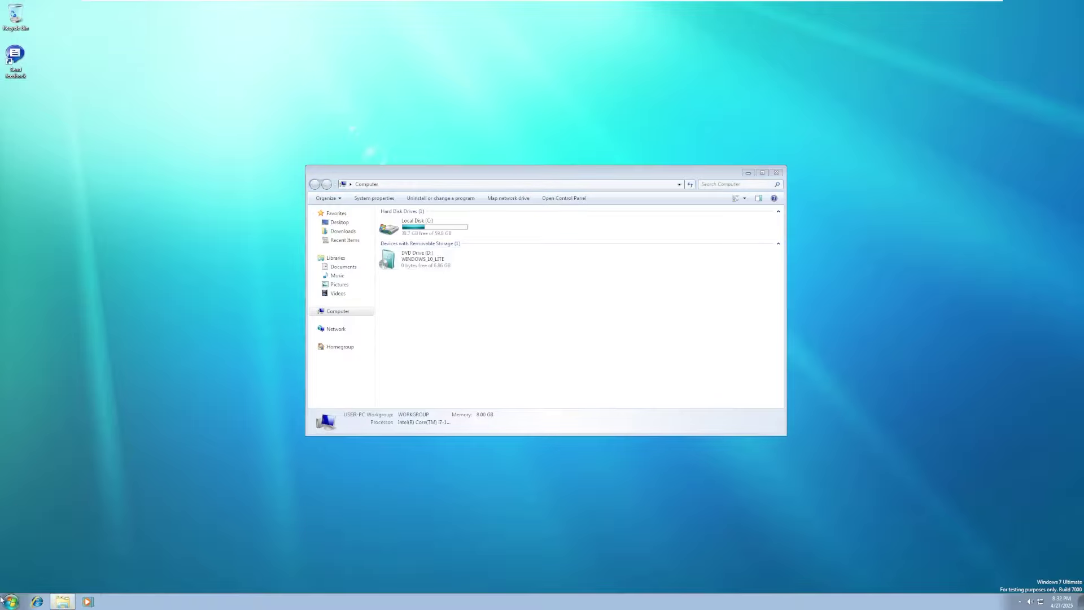
click(776, 172)
Open Getting Started from the Start menu to view its welcome tasks, and close it
key(super)
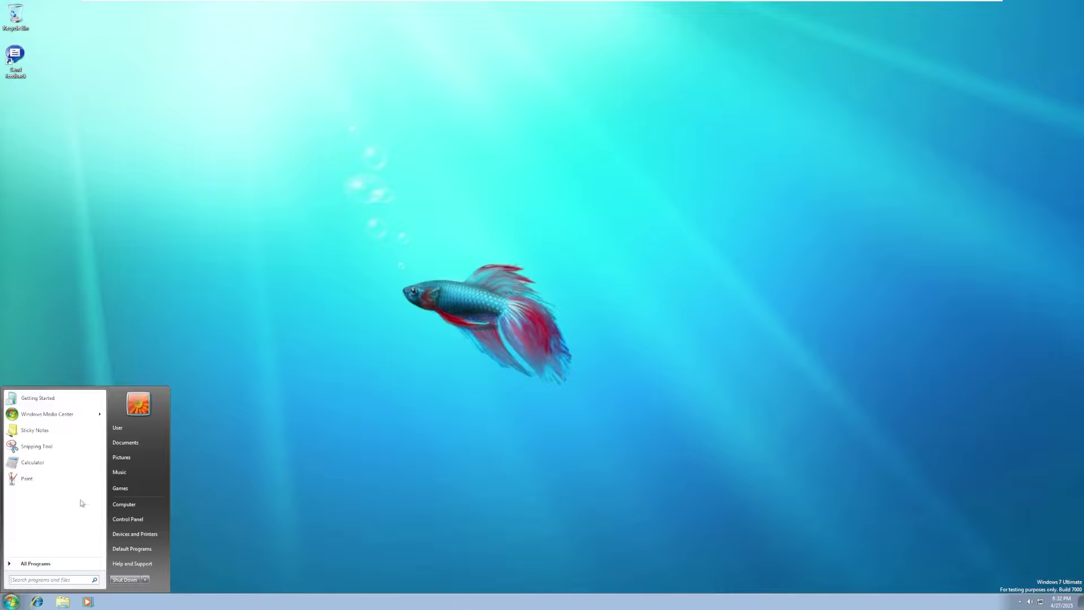
click(73, 396)
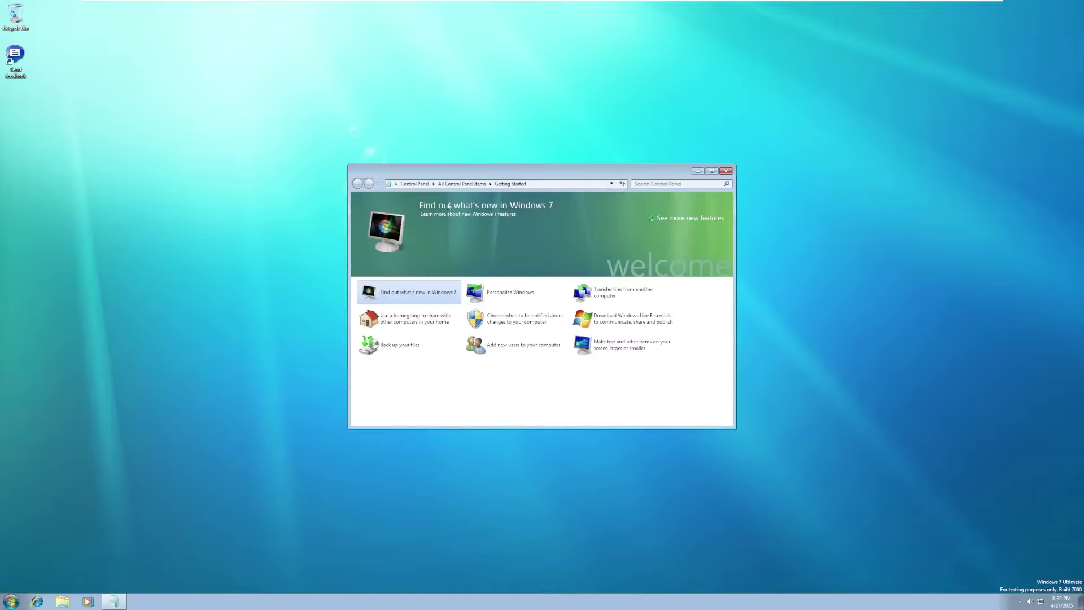
click(726, 171)
Add the Clock gadget to the desktop's upper corner from the Desktop Gadget Gallery and close the gallery
click(11, 601)
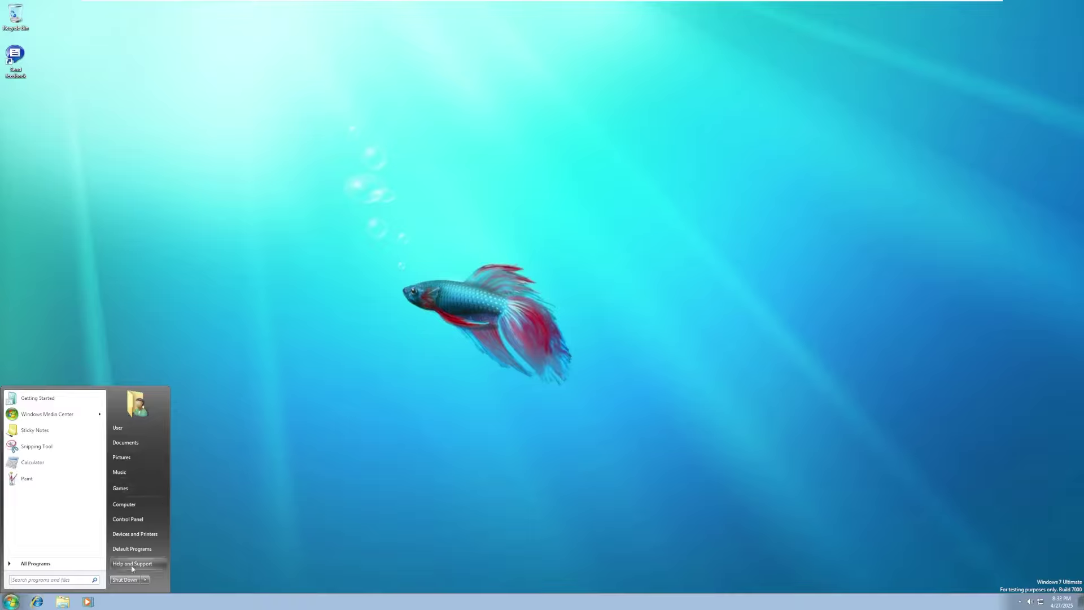
click(52, 564)
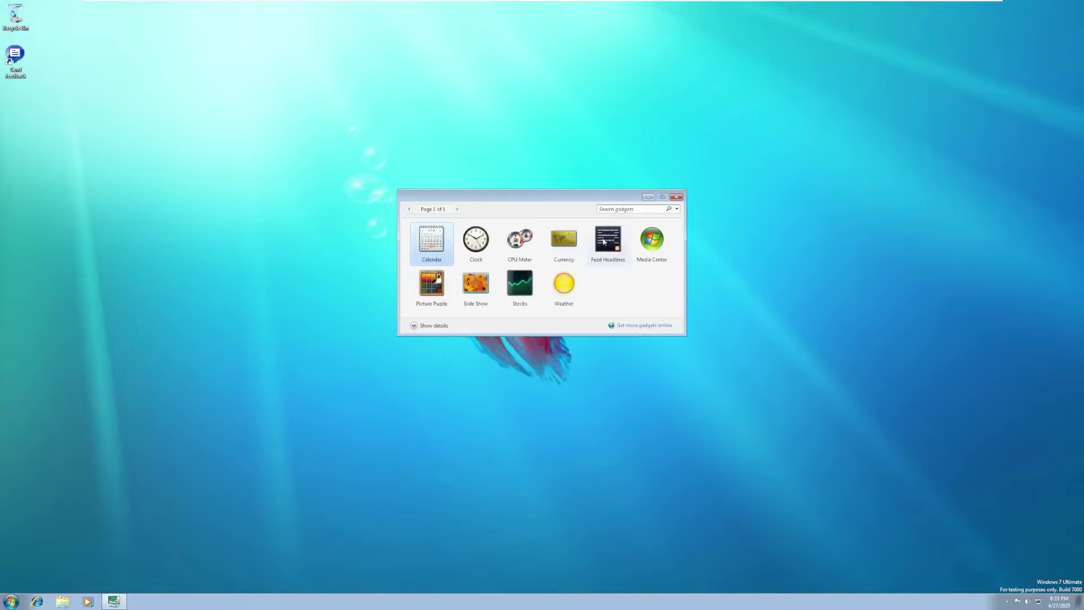
drag(476, 240, 1050, 39)
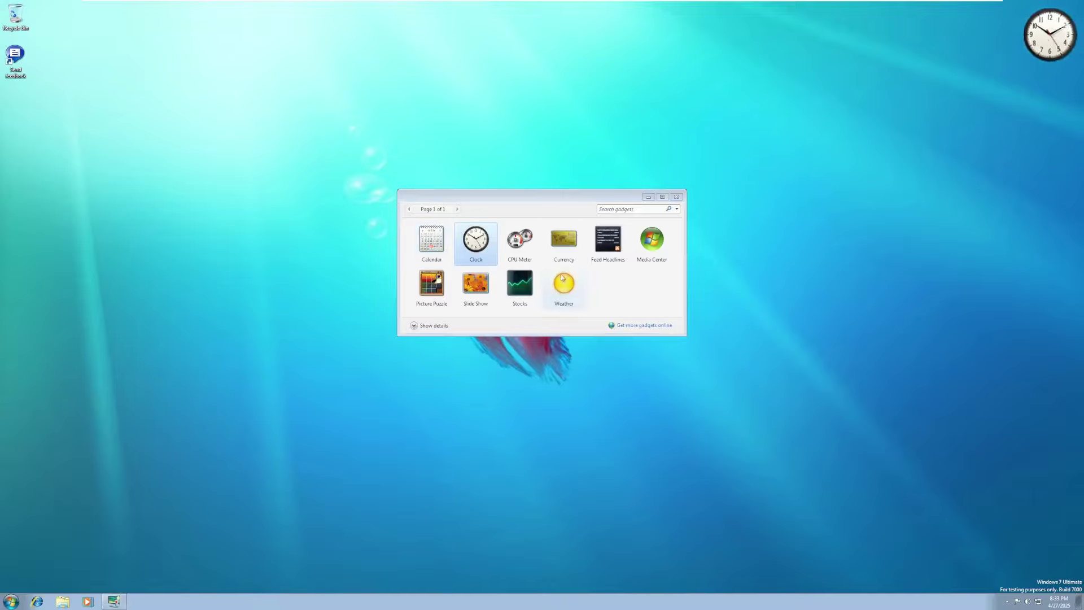
click(676, 196)
Open Windows Update from the list of all programs and allow the elevation request
click(12, 601)
click(39, 563)
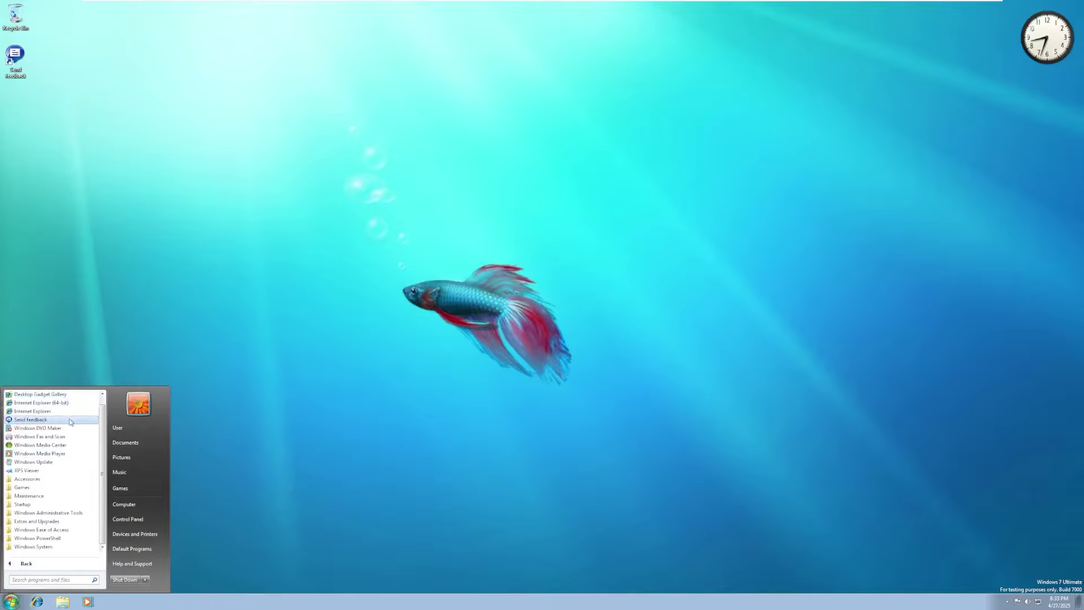
click(63, 461)
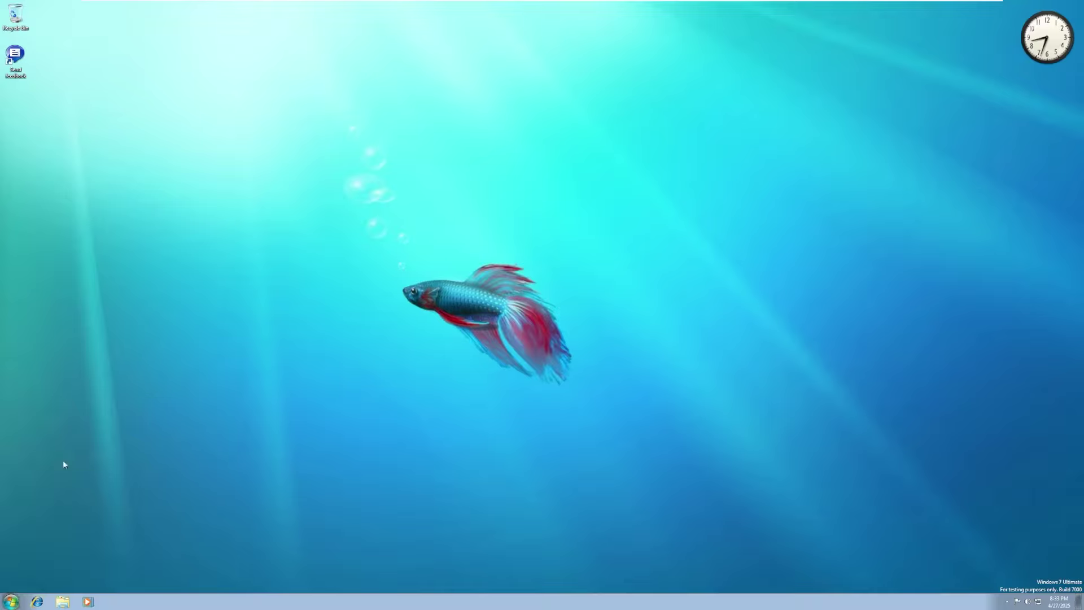
click(635, 281)
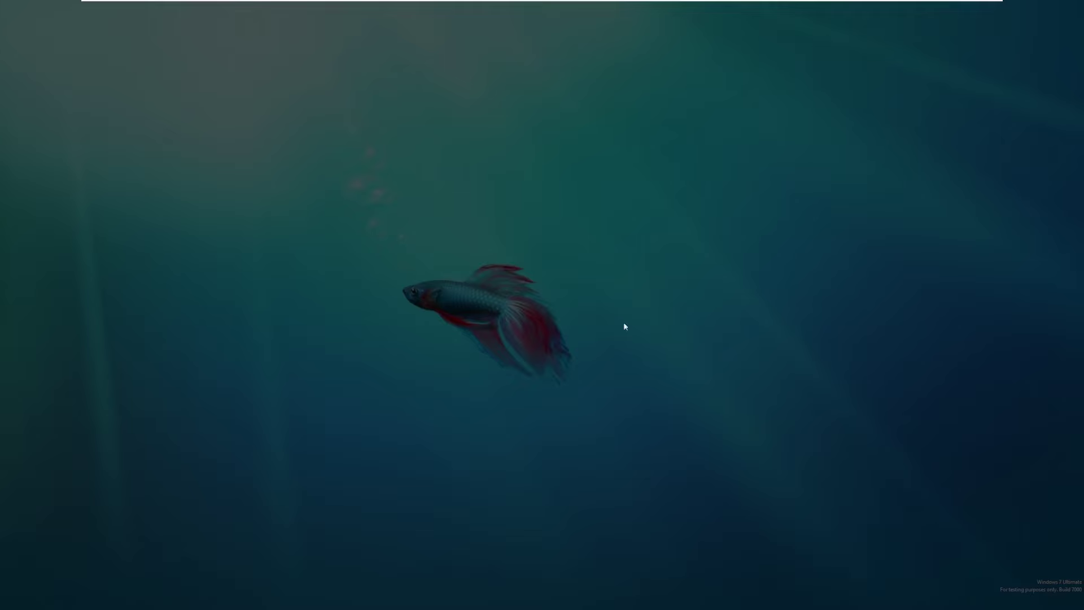
click(575, 319)
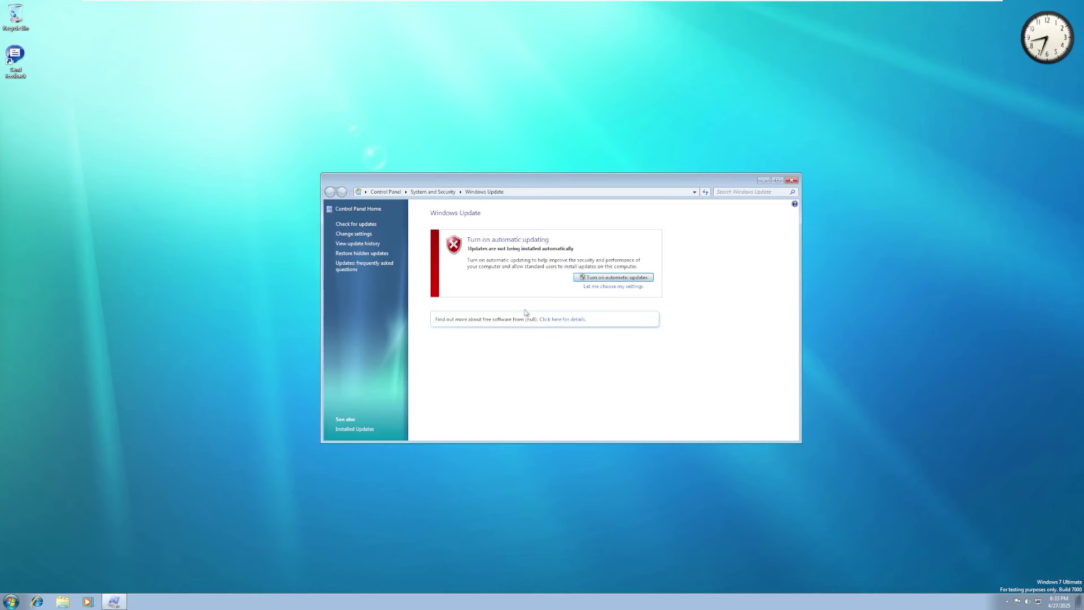
Launch Calculator from the Accessories folder
click(11, 600)
click(34, 563)
click(27, 479)
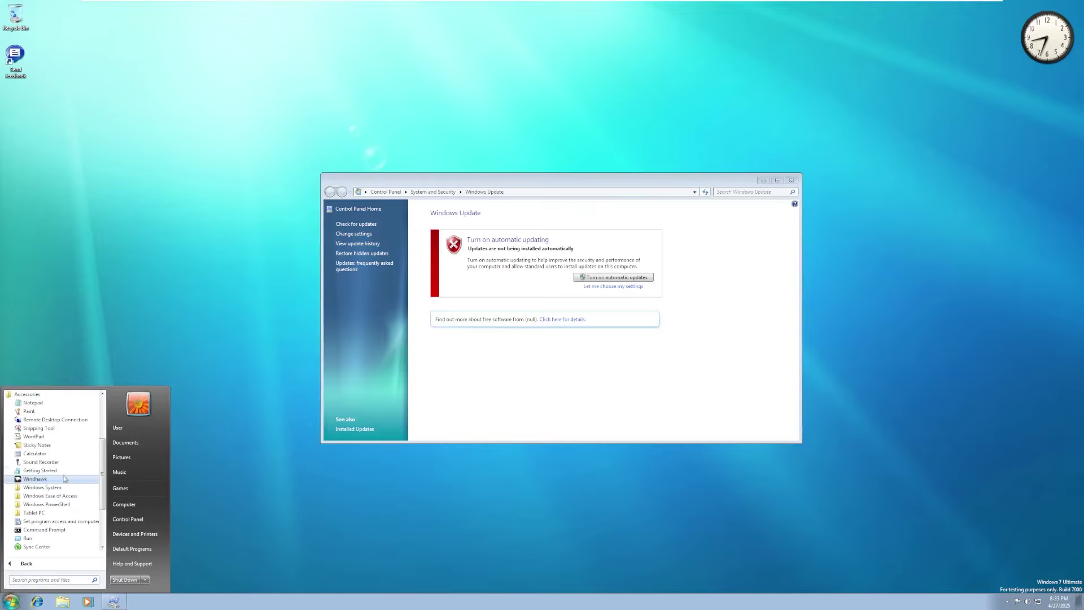
click(34, 456)
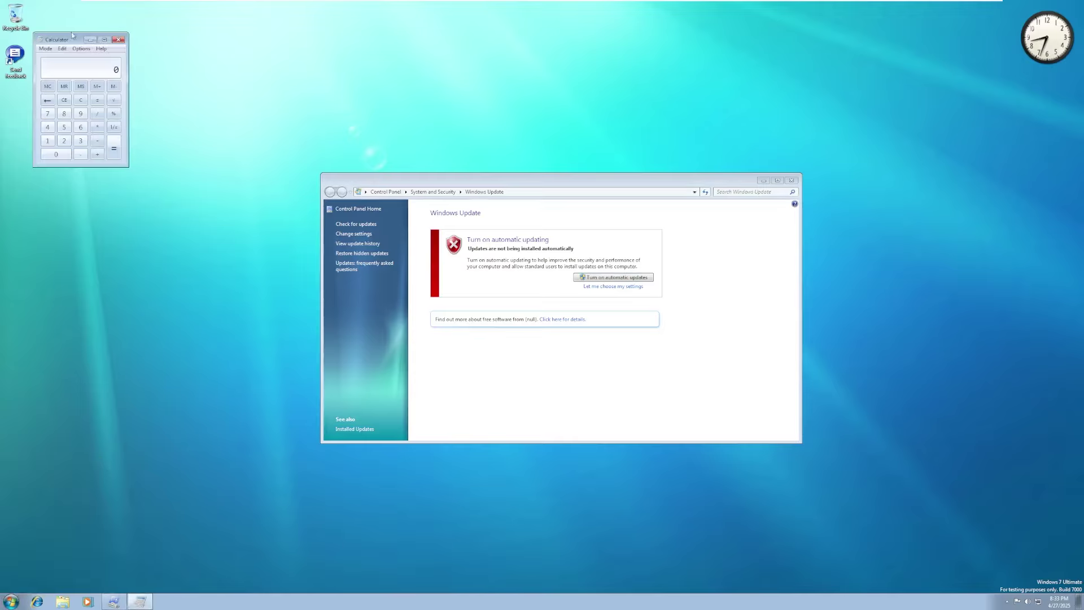
Move the Calculator window nearer the middle of the desktop and close it
drag(72, 36, 298, 135)
click(344, 140)
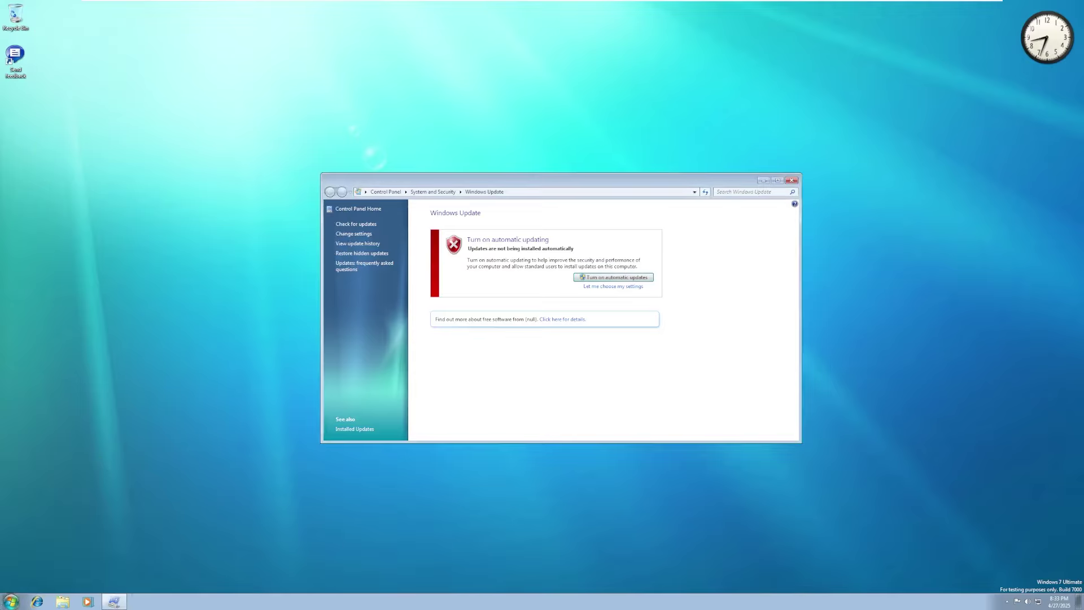
Launch Windhawk from the Accessories folder in the list of all programs, and close the Windows Update window
click(12, 600)
click(34, 562)
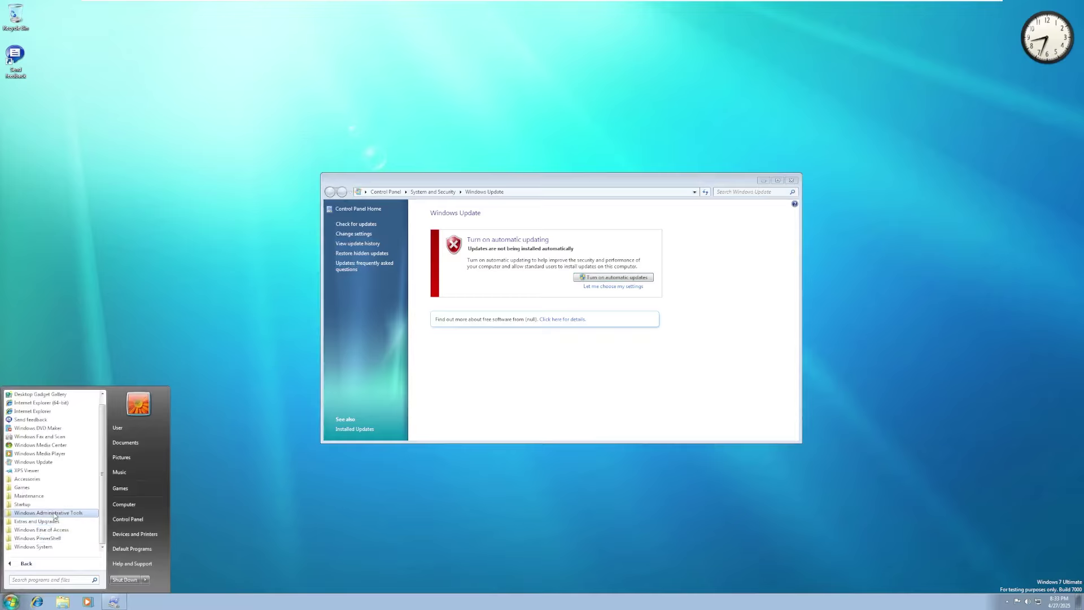
click(57, 488)
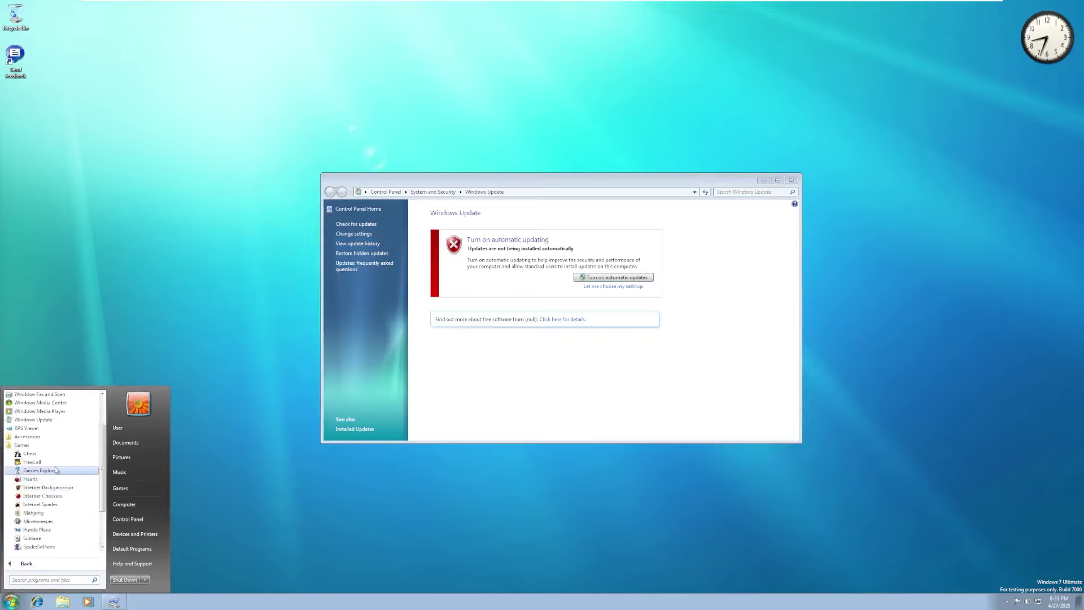
click(45, 437)
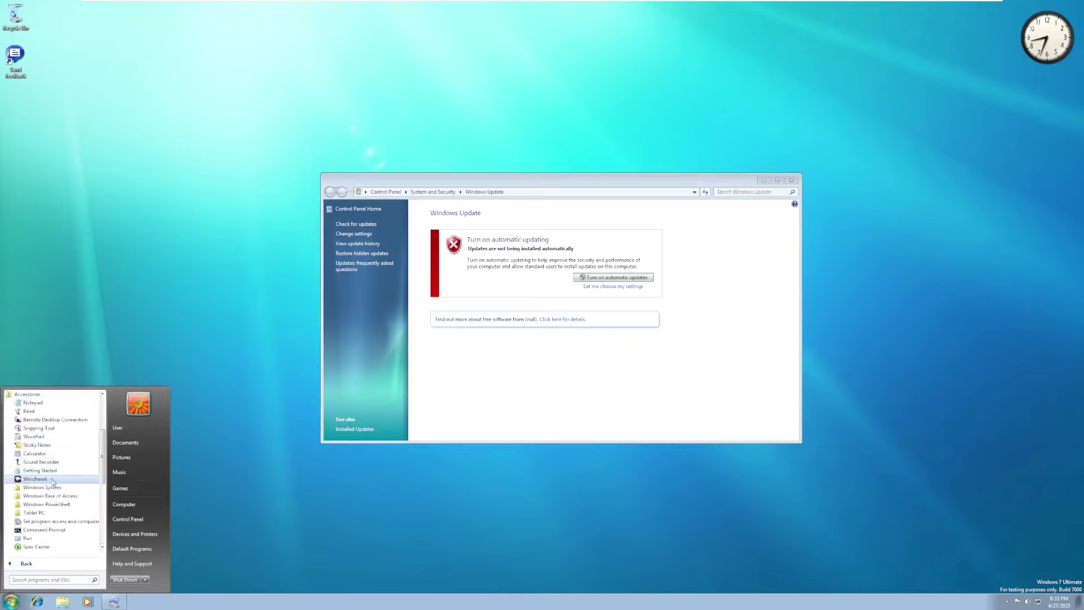
click(218, 440)
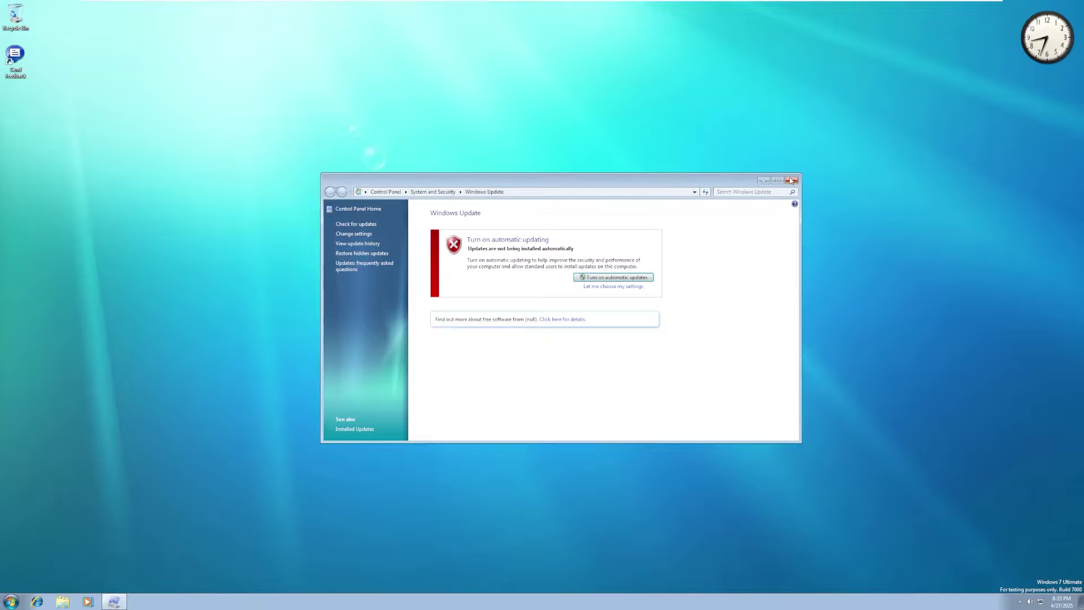
click(793, 181)
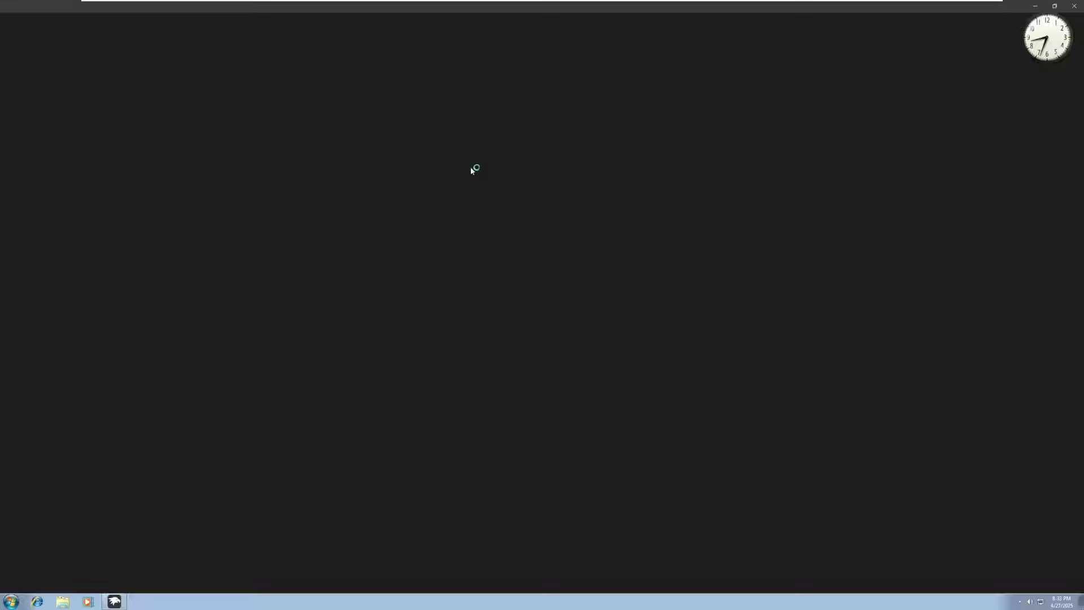
Restore Windhawk to a smaller window near the desktop's middle, review its installed mods, and close it
double_click(515, 7)
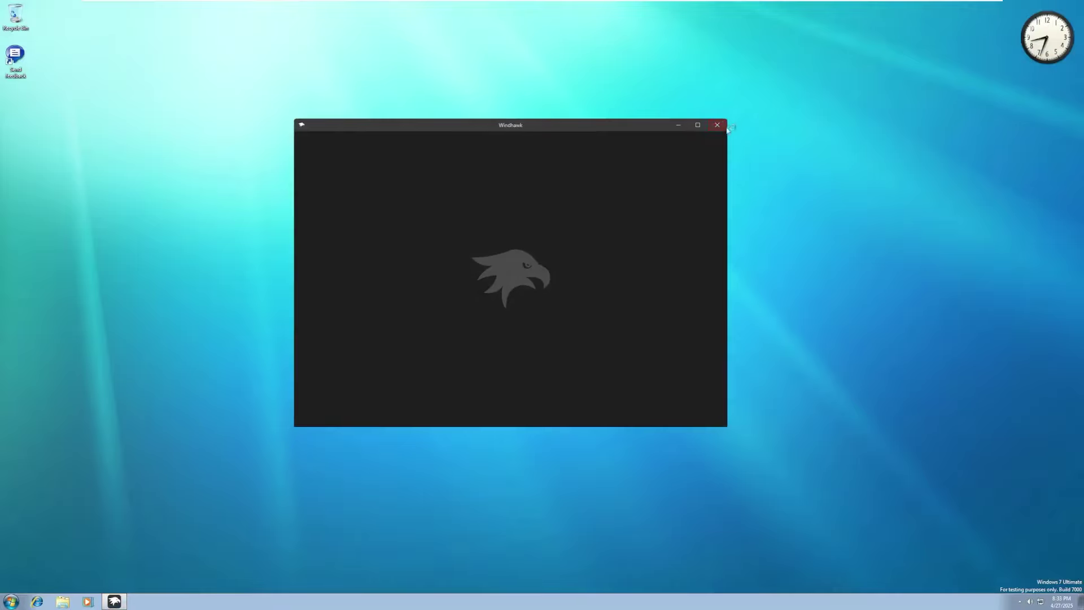
drag(601, 123, 582, 165)
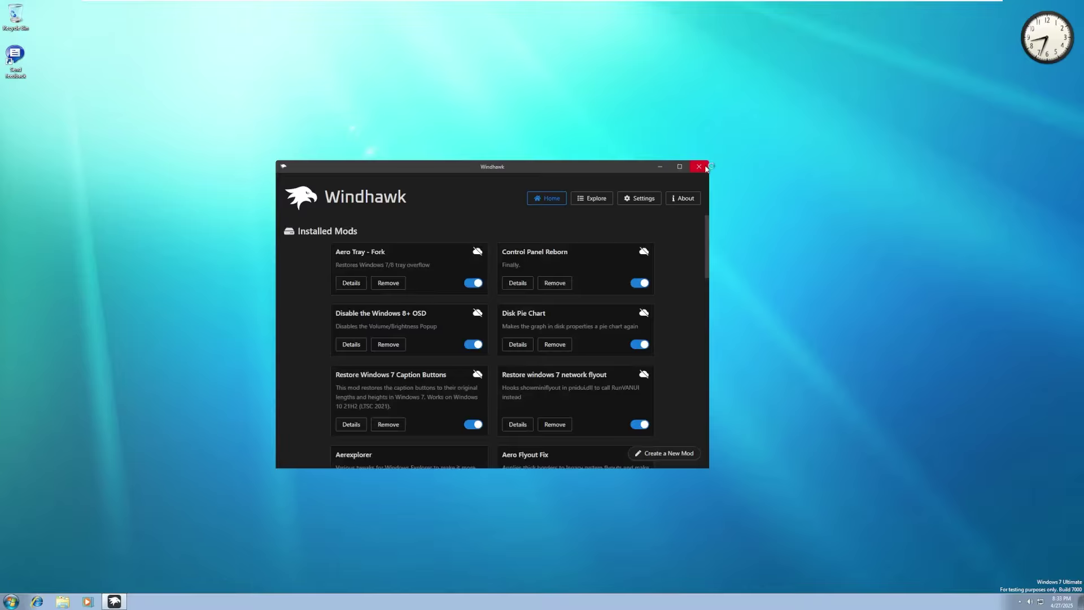
drag(584, 169, 648, 170)
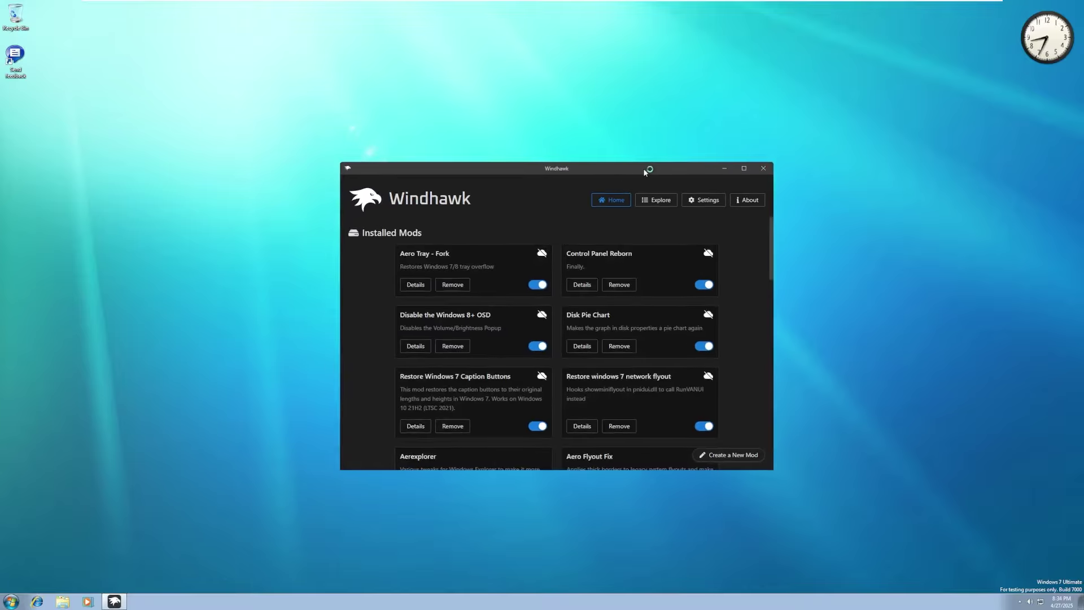
scroll(613, 346, down, 10)
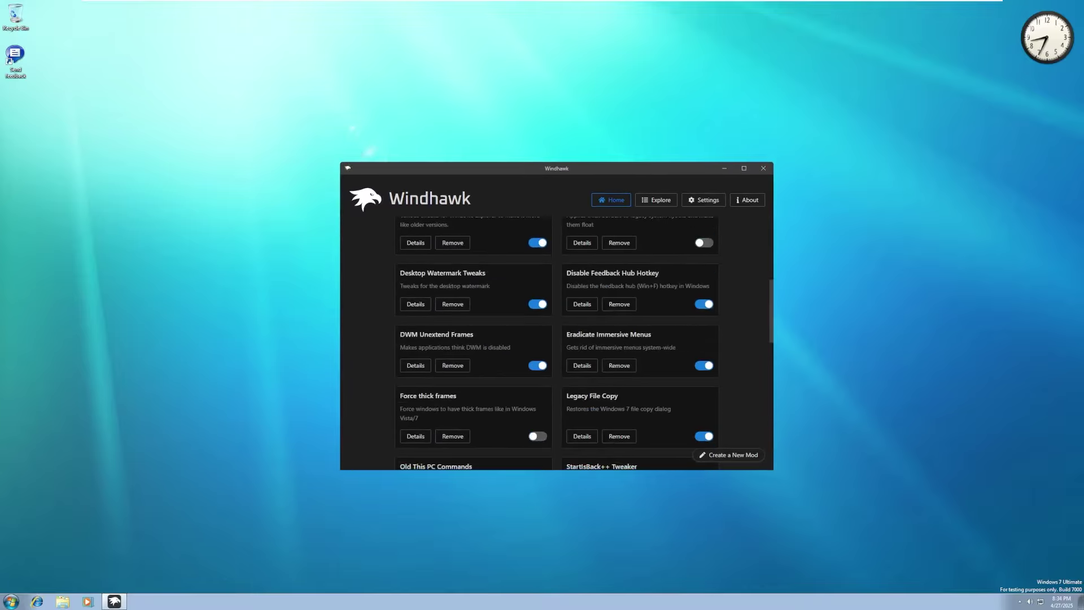
drag(771, 360, 781, 221)
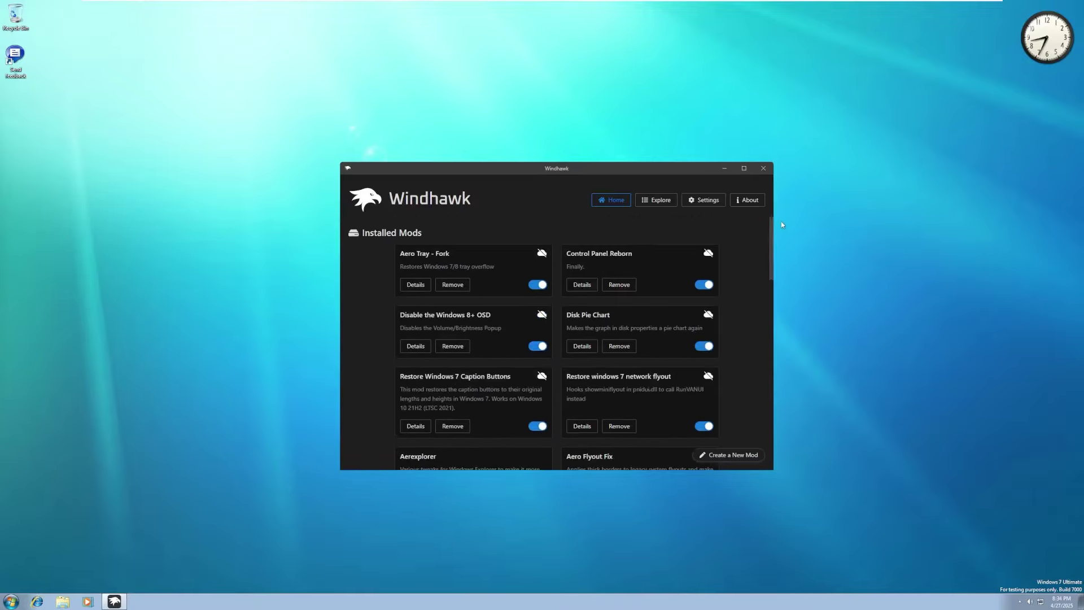
click(764, 168)
Expand the Accessories, Games, Maintenance and Startup folders in the list of all programs to view their contents
click(11, 601)
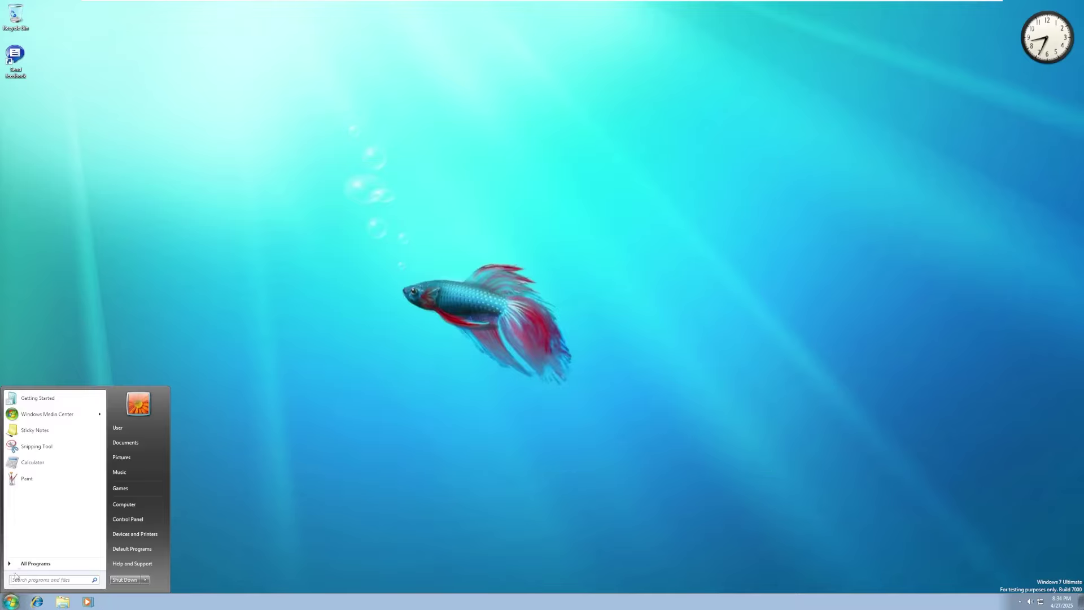
click(26, 563)
click(48, 479)
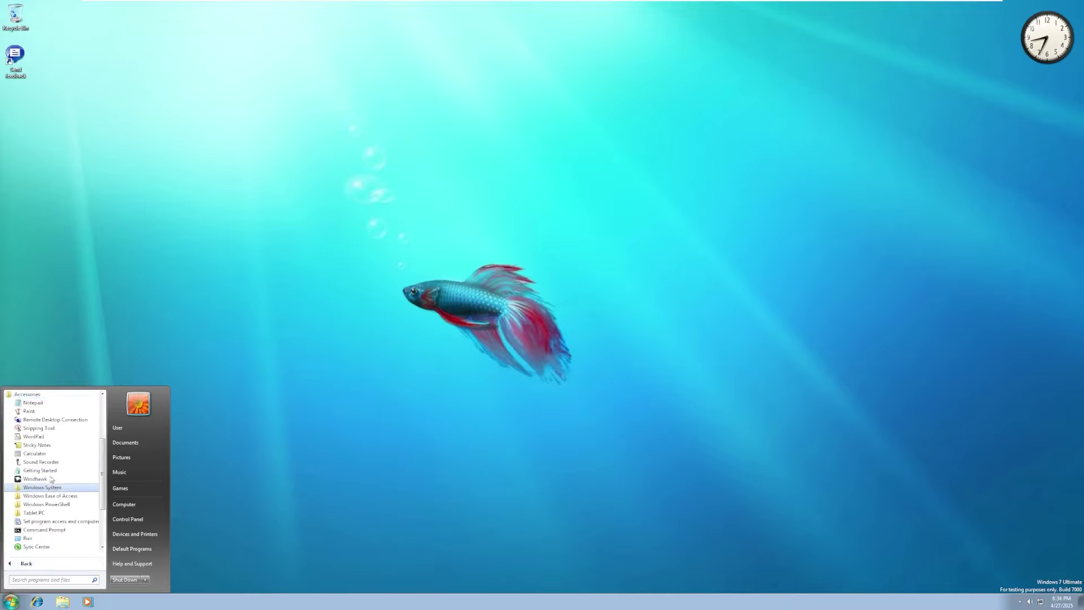
click(42, 488)
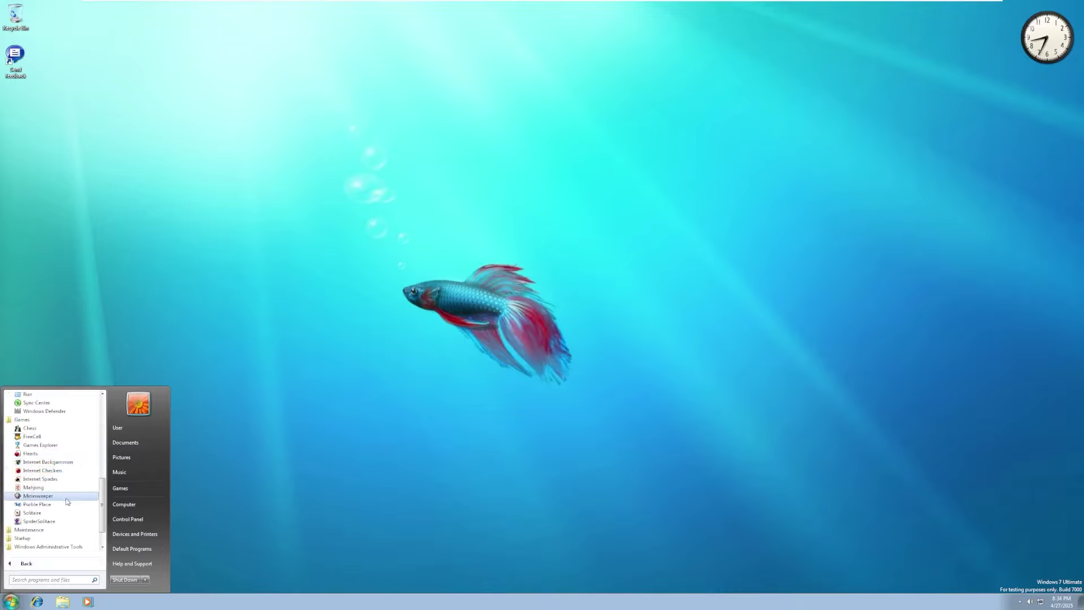
click(29, 528)
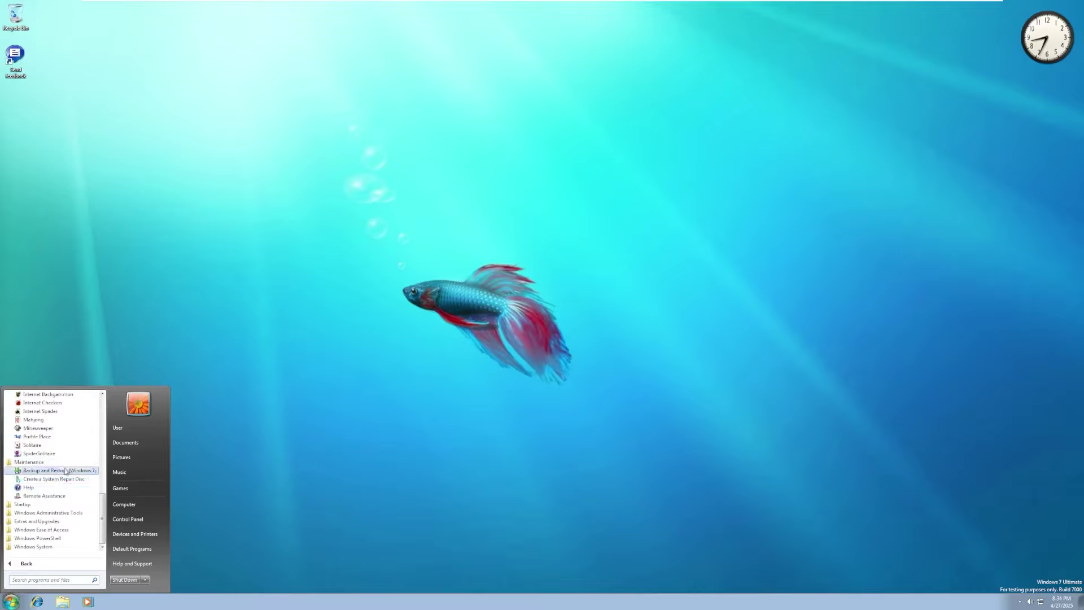
click(58, 504)
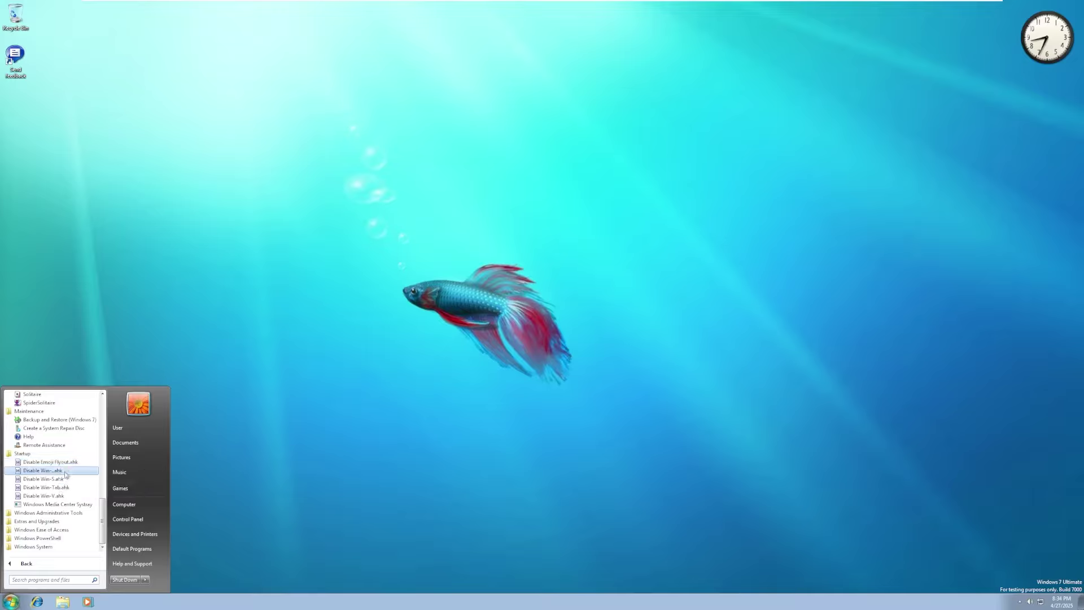
View the available actions for a Startup script that disables a Windows shortcut, and reopen the Startup folder in the program list
right_click(65, 474)
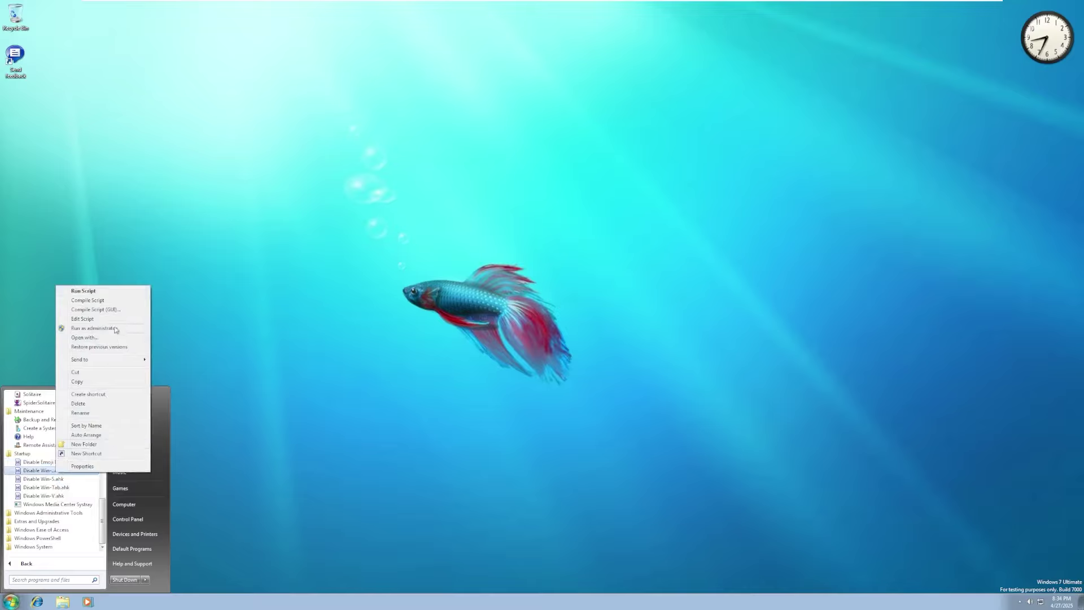
click(26, 562)
click(34, 563)
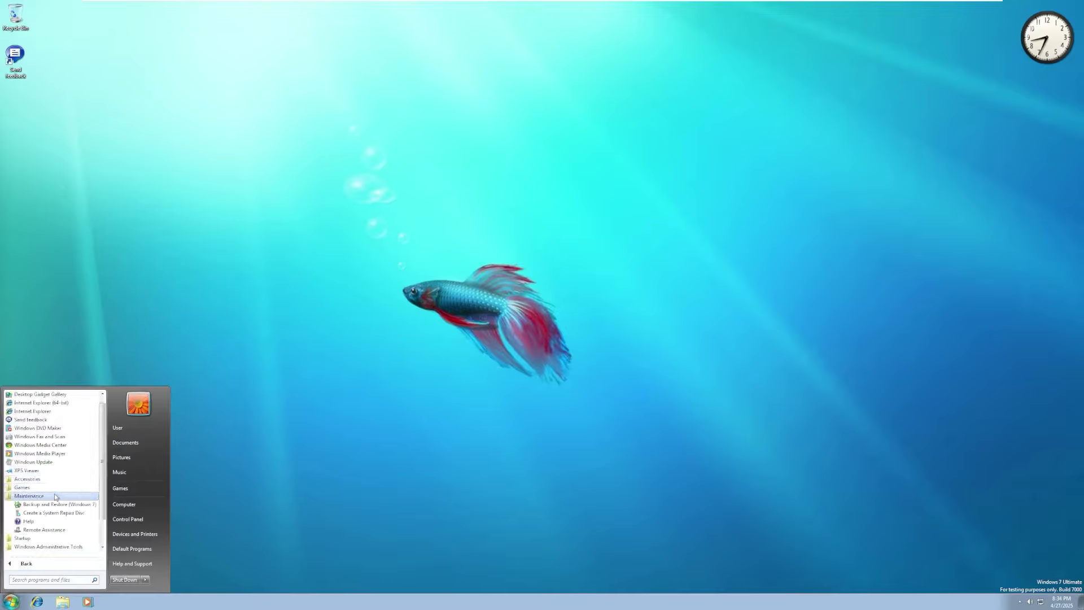
scroll(55, 497, down, 1)
click(46, 514)
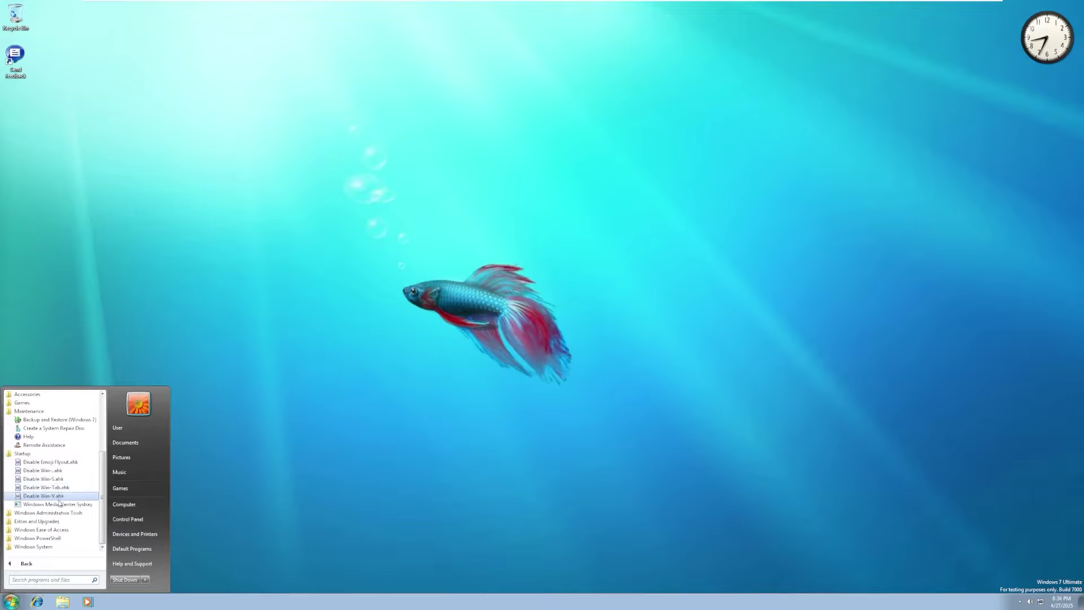
Expand Windows Administrative Tools and Extras and Upgrades in the program list to view their entries
click(48, 512)
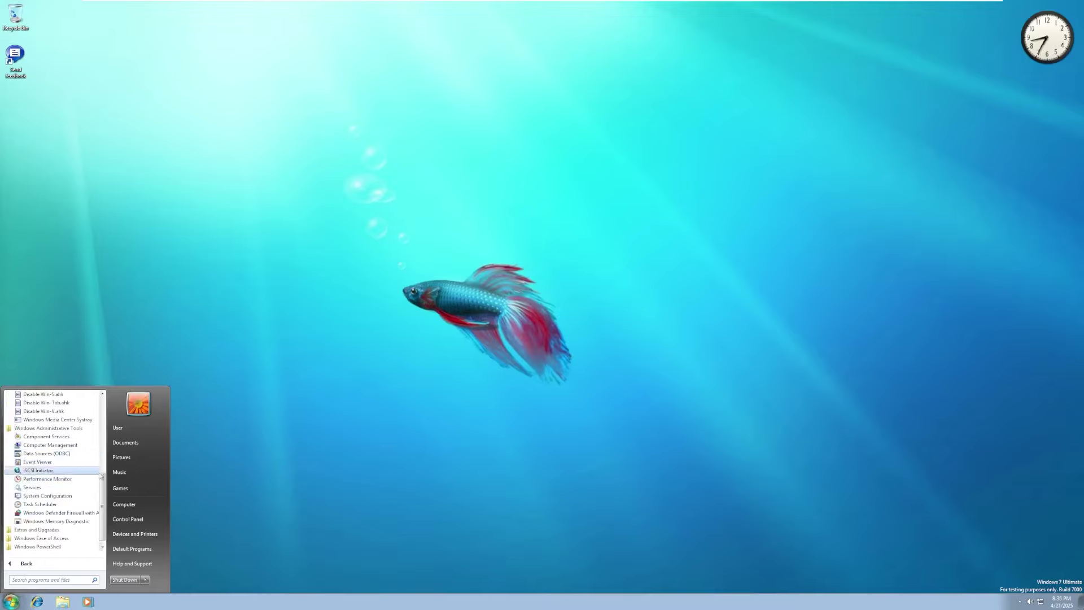
click(39, 529)
scroll(67, 475, down, 1)
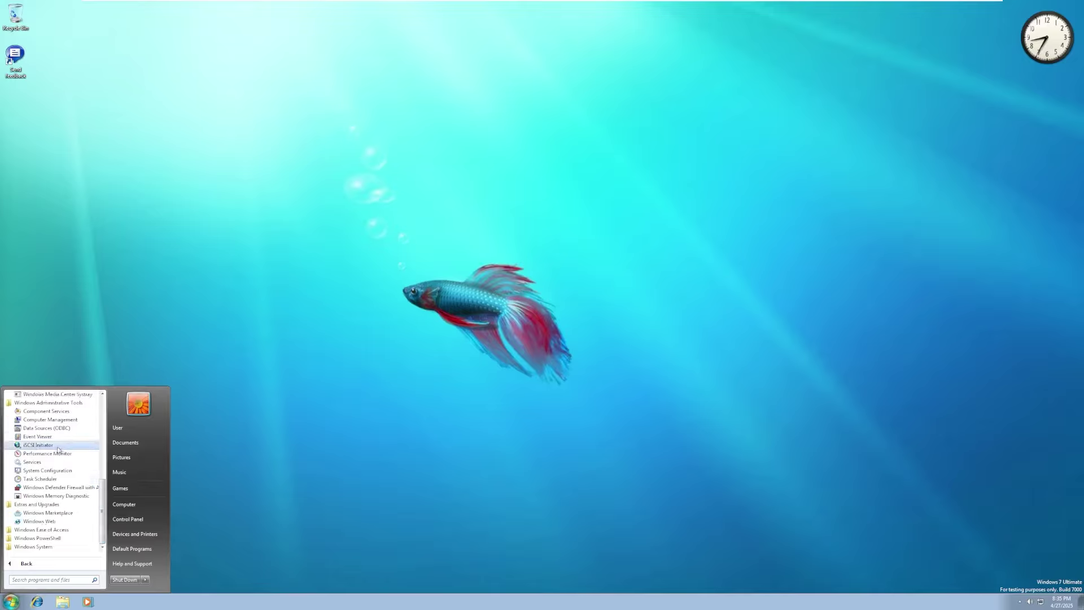
Open Windows Web from Extras and Upgrades, move the browser window inward and enlarge it to show the full page layout
click(39, 520)
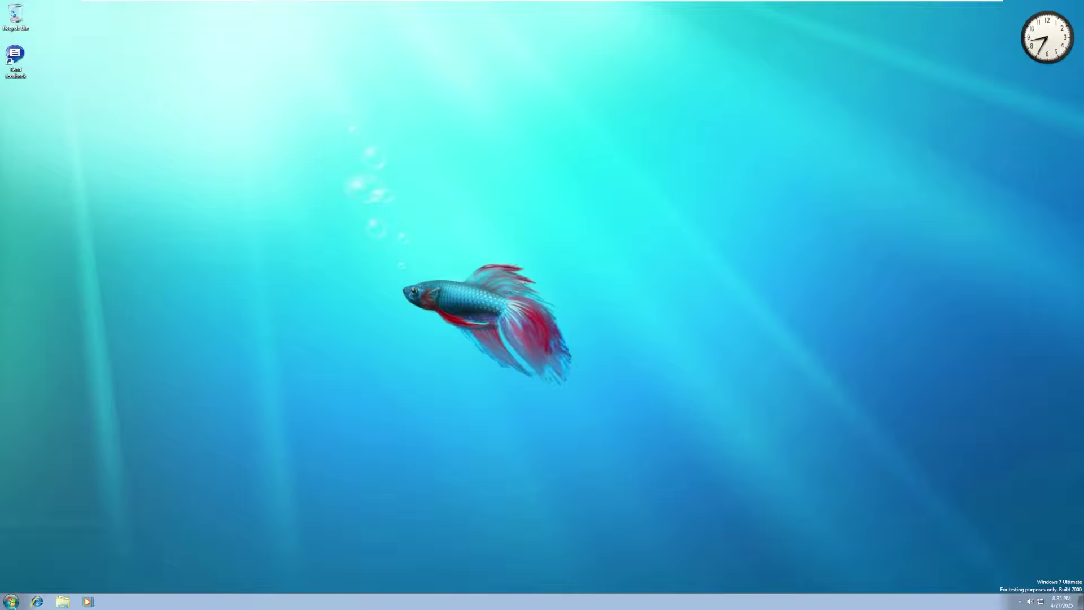
key(super)
drag(120, 24, 250, 71)
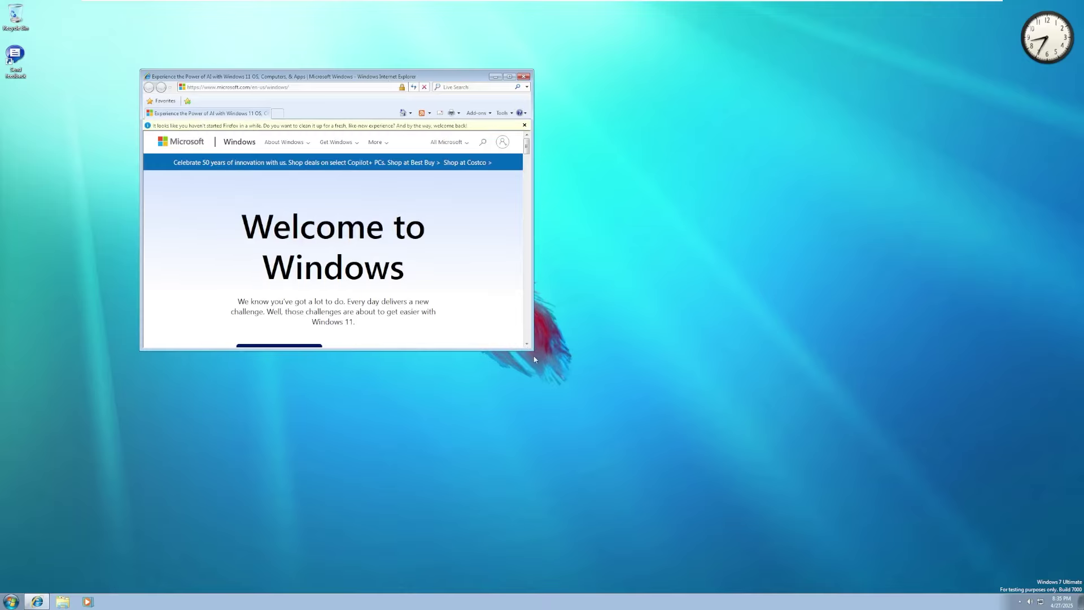
drag(532, 350, 772, 468)
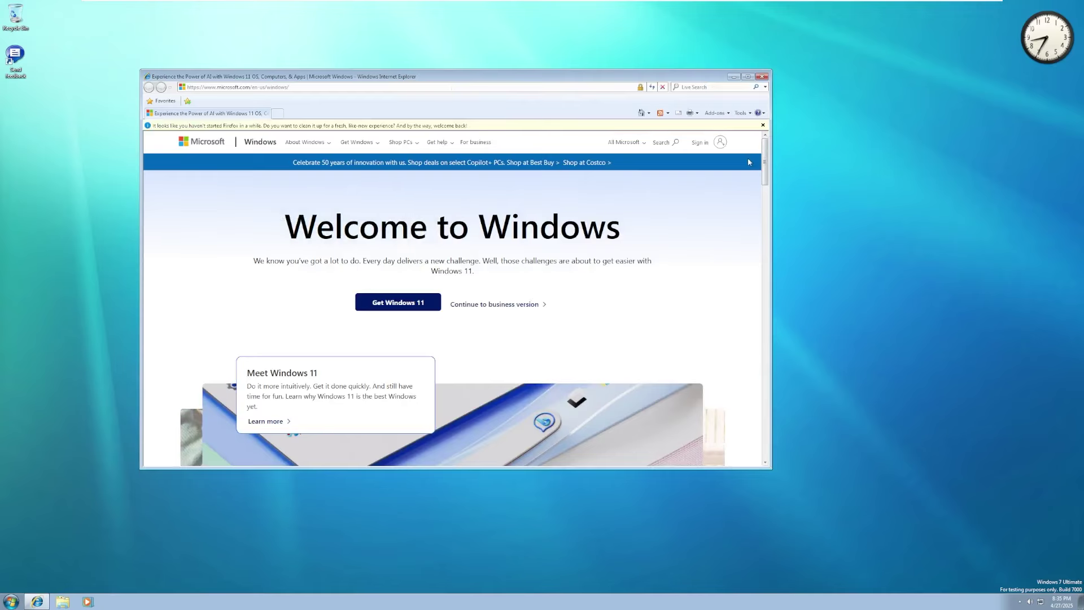
Open the browser's Add-ons Manager to view its recommendations, and close the browser
click(745, 114)
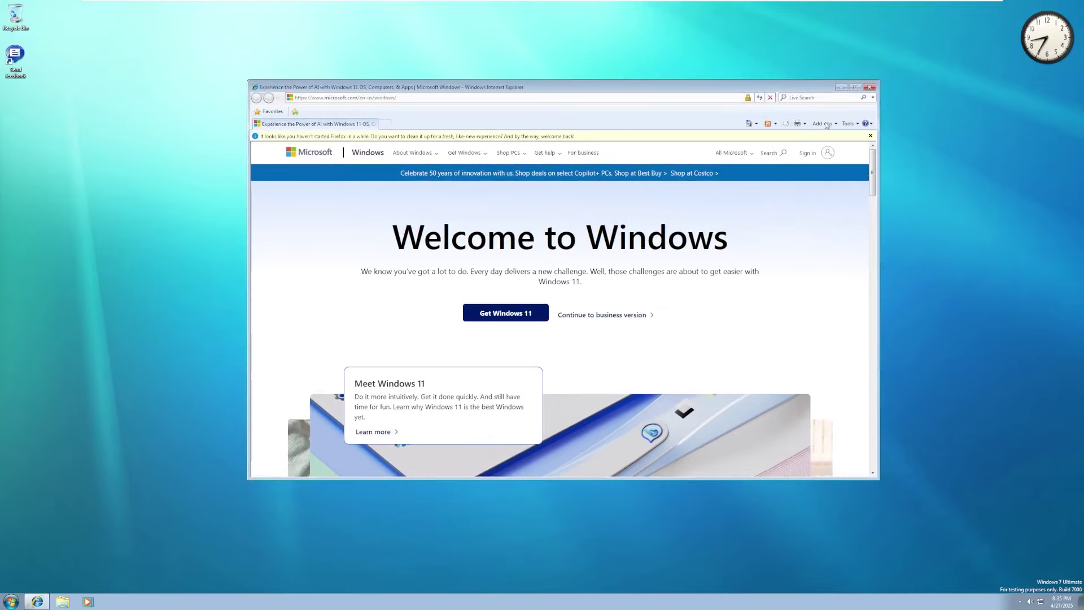
click(824, 124)
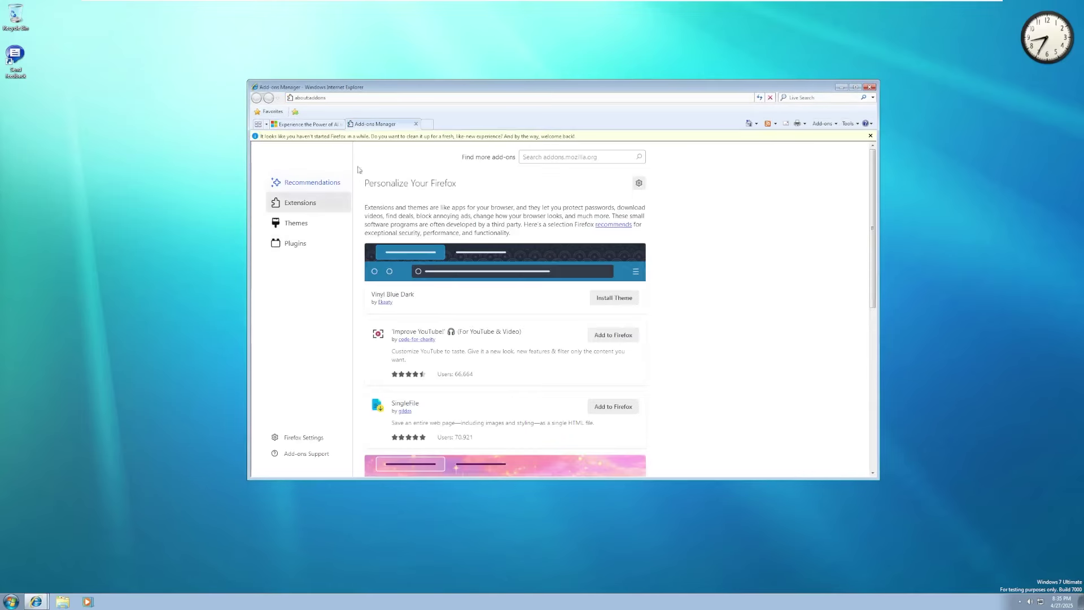
click(848, 123)
click(869, 88)
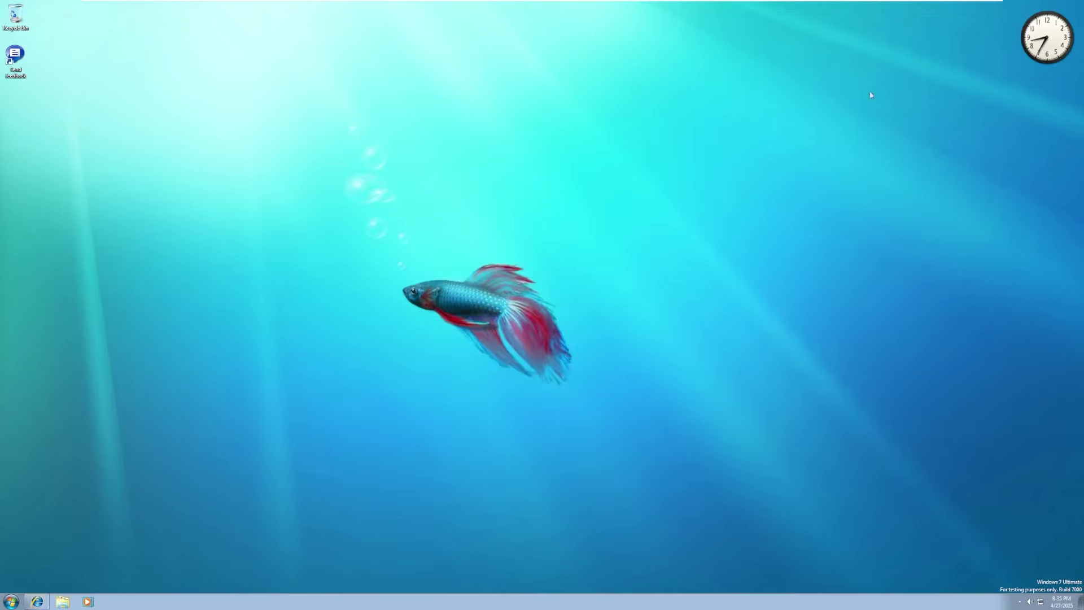
Expand the Extras and Upgrades, Windows Ease of Access, Windows PowerShell and Windows System folders in the program list
click(11, 601)
click(33, 564)
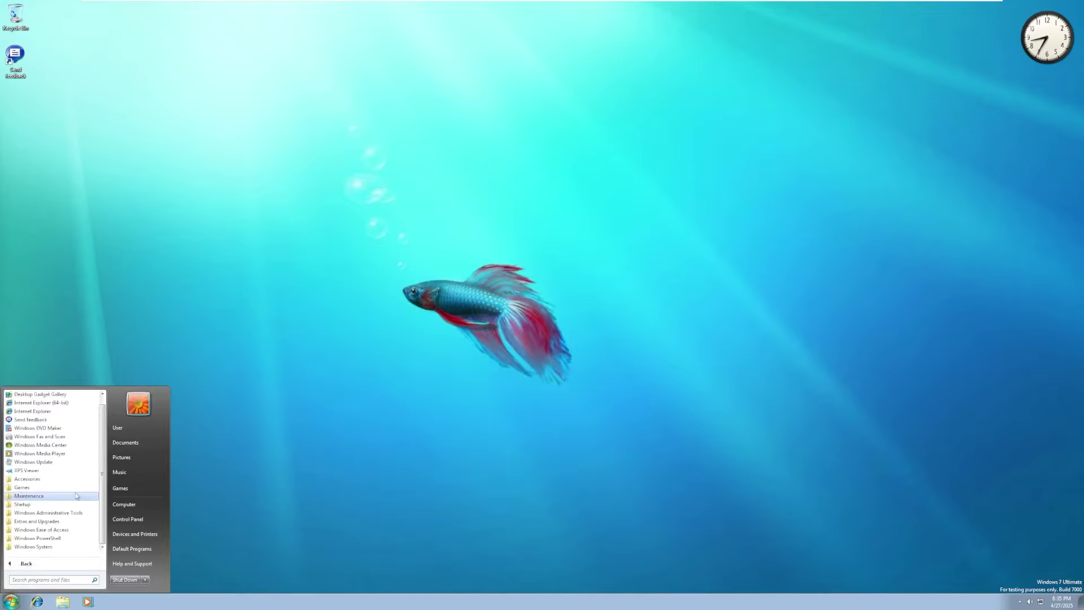
drag(76, 495, 53, 508)
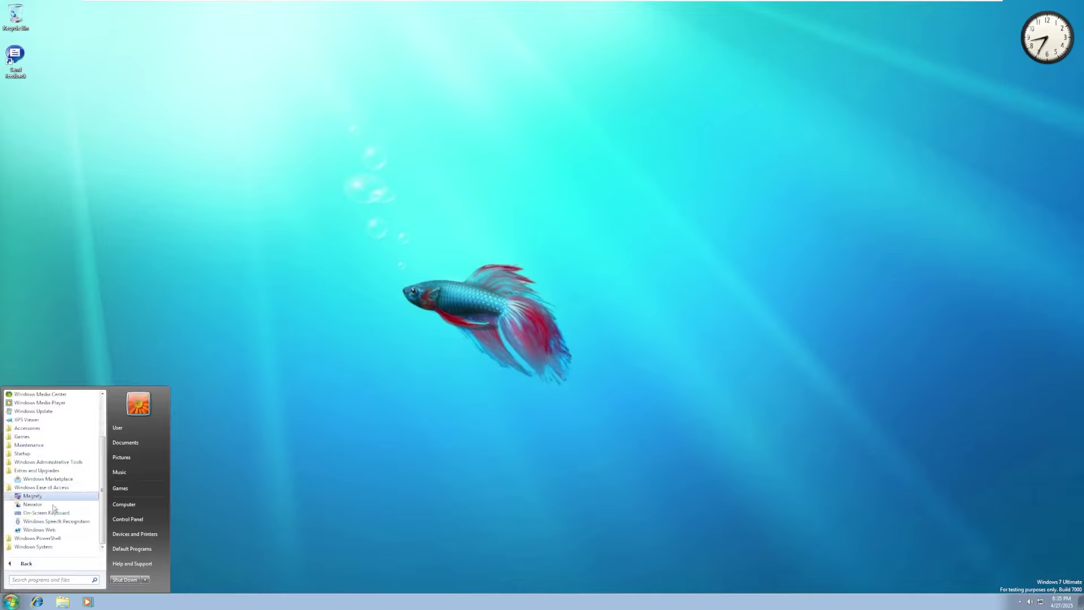
click(37, 538)
click(34, 547)
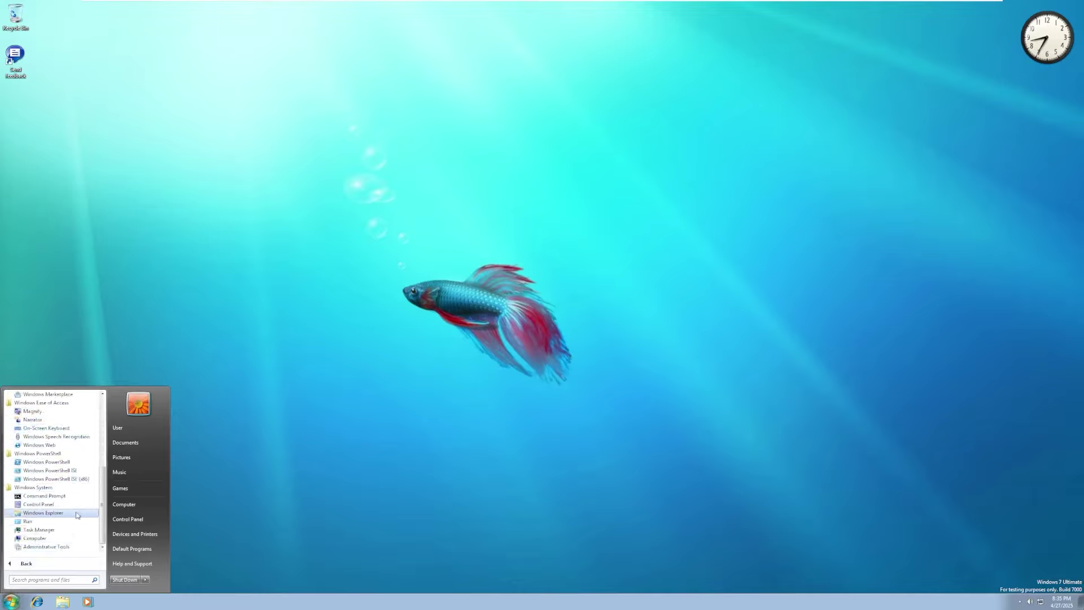
Open Task Manager, move it toward the desktop's middle, and look through the list of running processes
key(ctrl+shift+Escape)
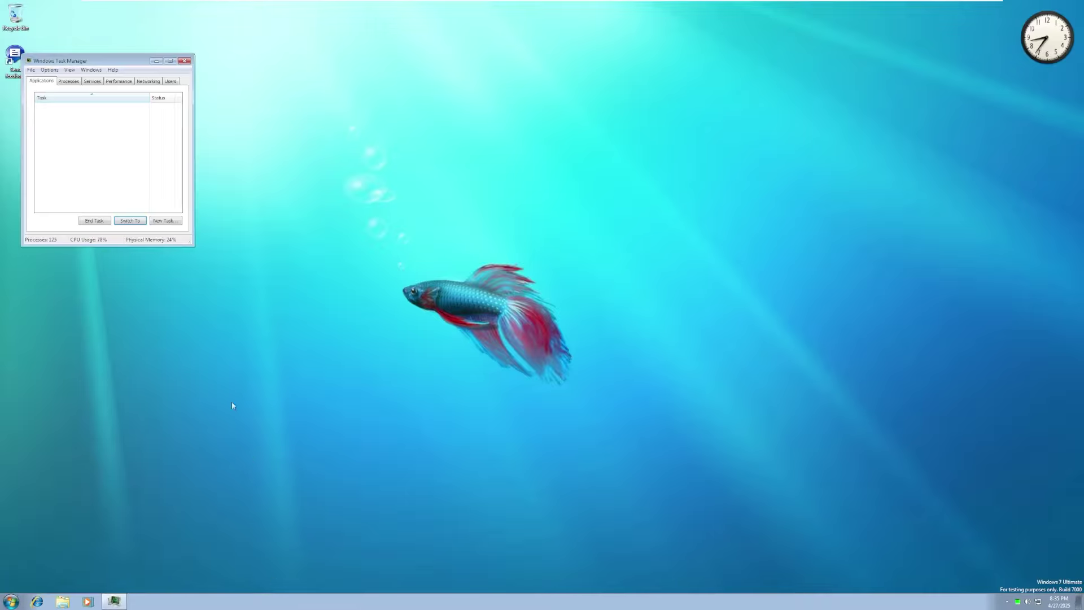
click(68, 80)
drag(108, 80, 387, 175)
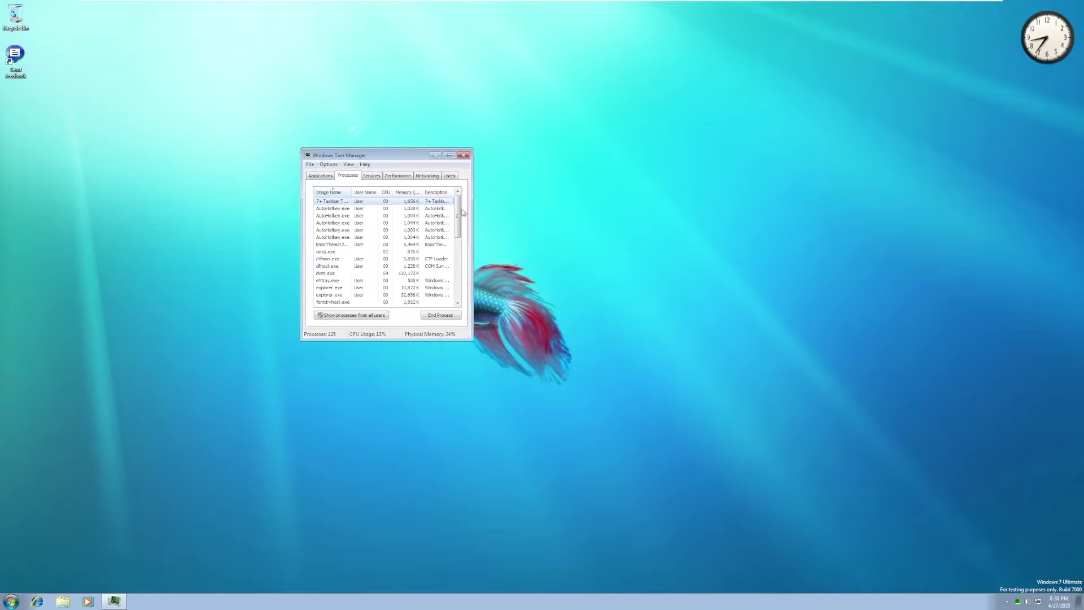
scroll(462, 227, down, 5)
scroll(463, 228, up, 5)
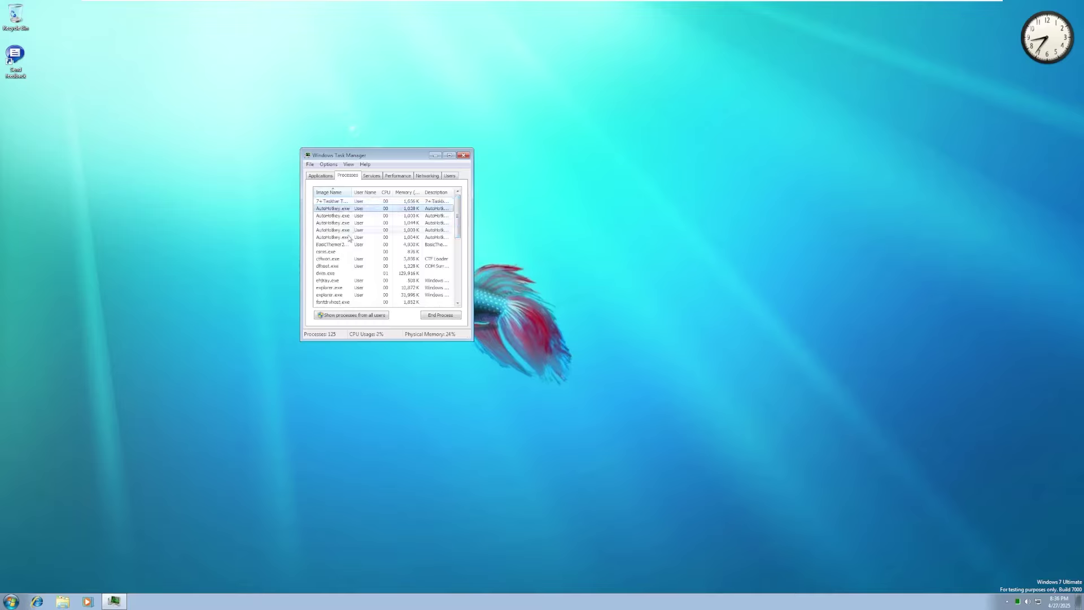
View Task Manager's services and performance graphs, and enlarge the window to widen the graphs
click(371, 176)
click(398, 176)
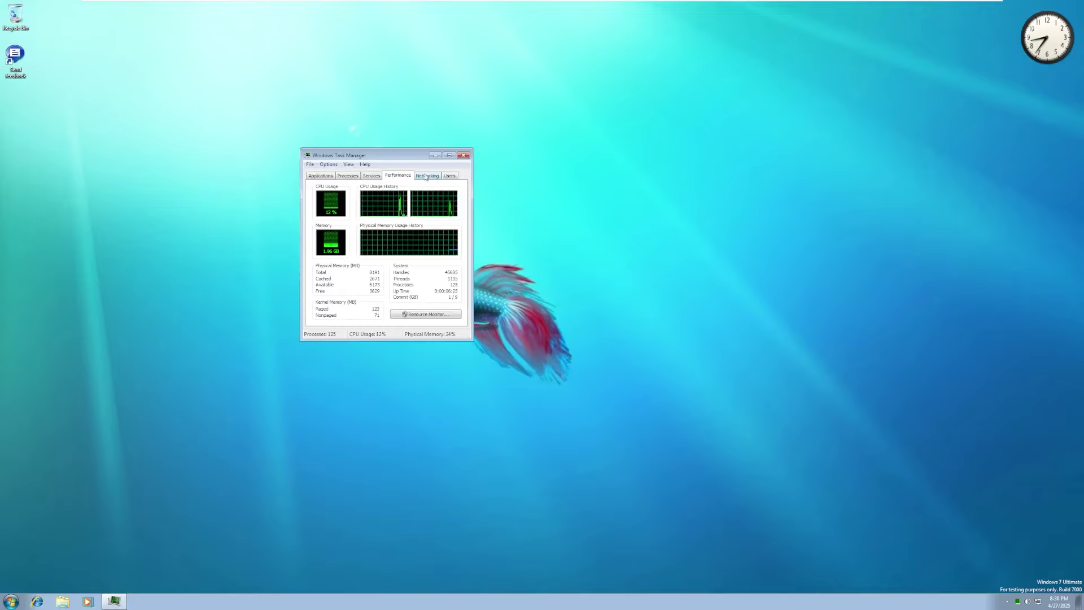
drag(473, 340, 732, 449)
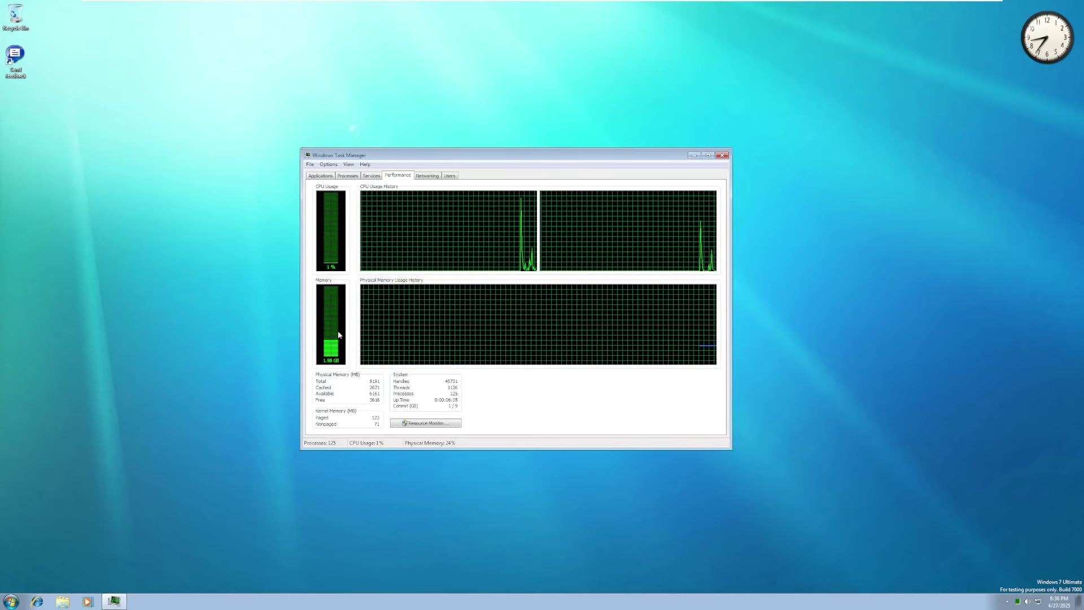
Close Task Manager, and view the Local Disk (C:) properties from the Computer window
click(722, 154)
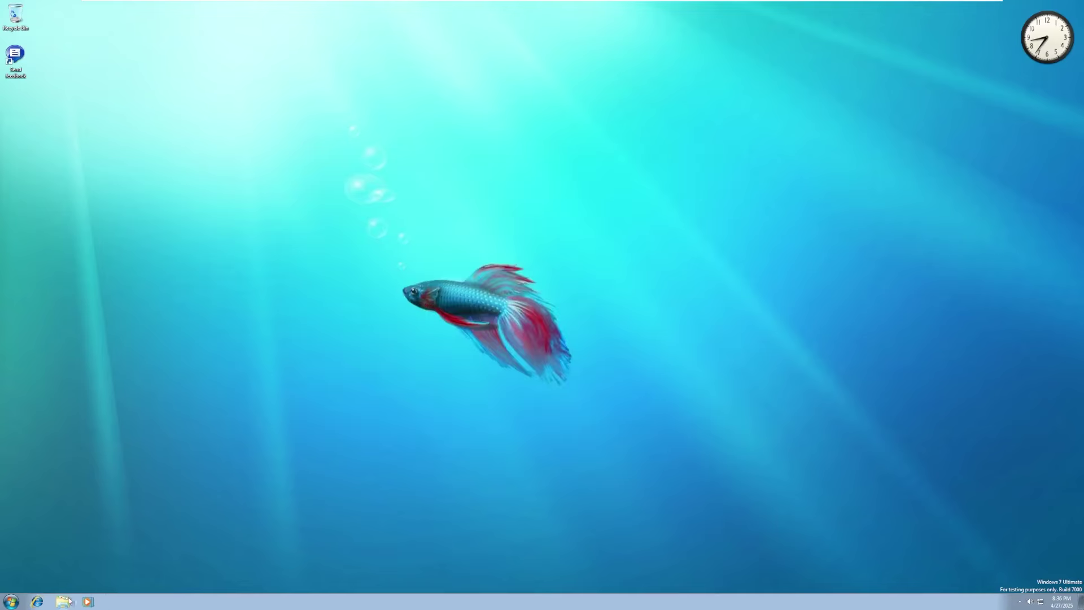
key(super+e)
click(424, 223)
right_click(432, 222)
click(460, 348)
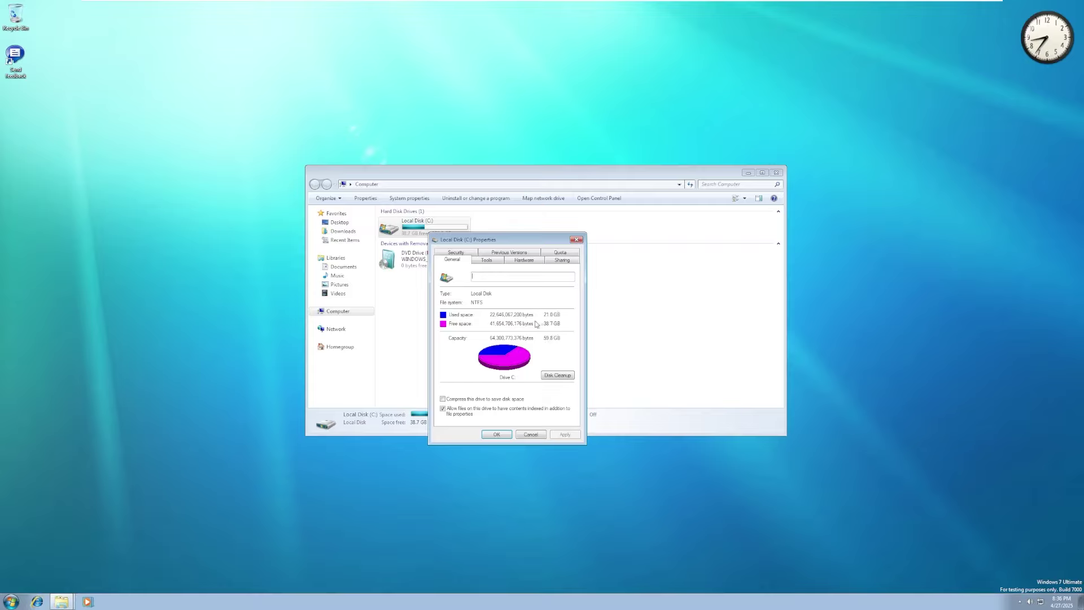
click(576, 239)
View the Homegroup and Network locations in the file explorer, dismiss the network discovery message, and close the window
drag(402, 176, 360, 175)
click(294, 345)
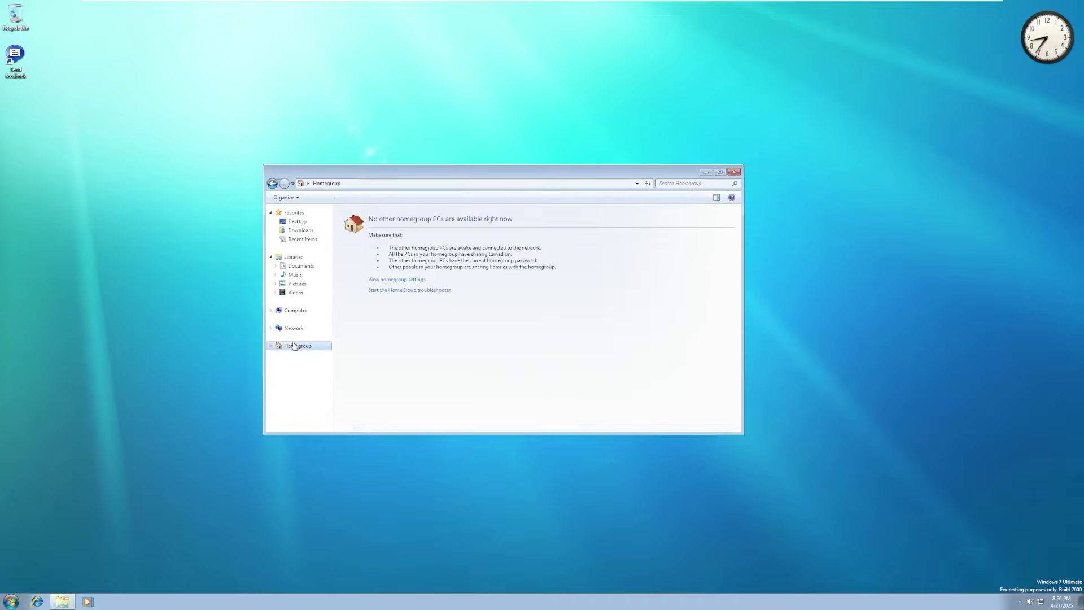
click(293, 327)
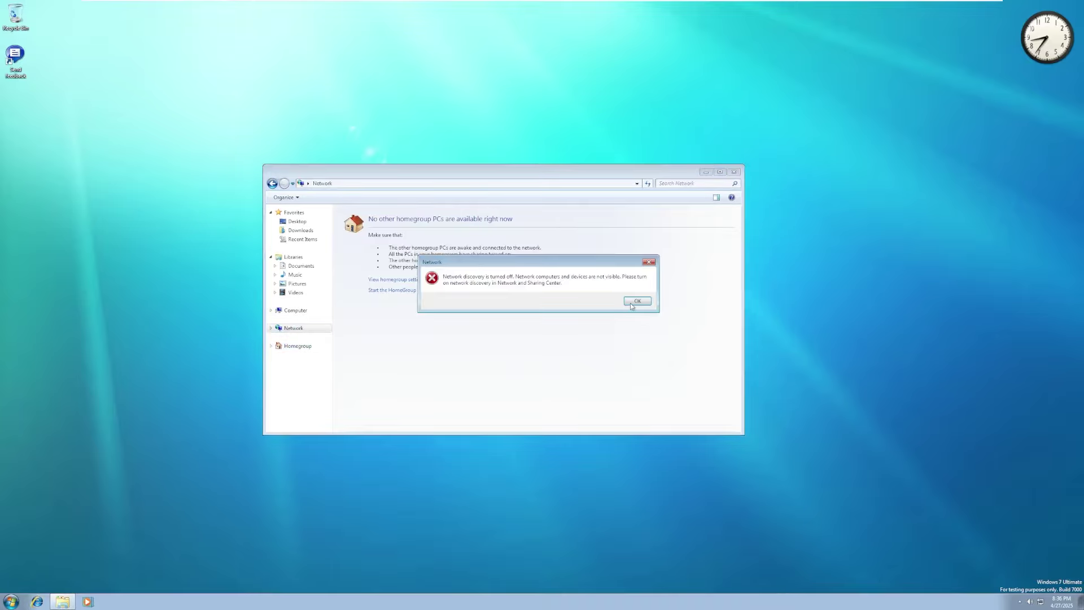
click(634, 301)
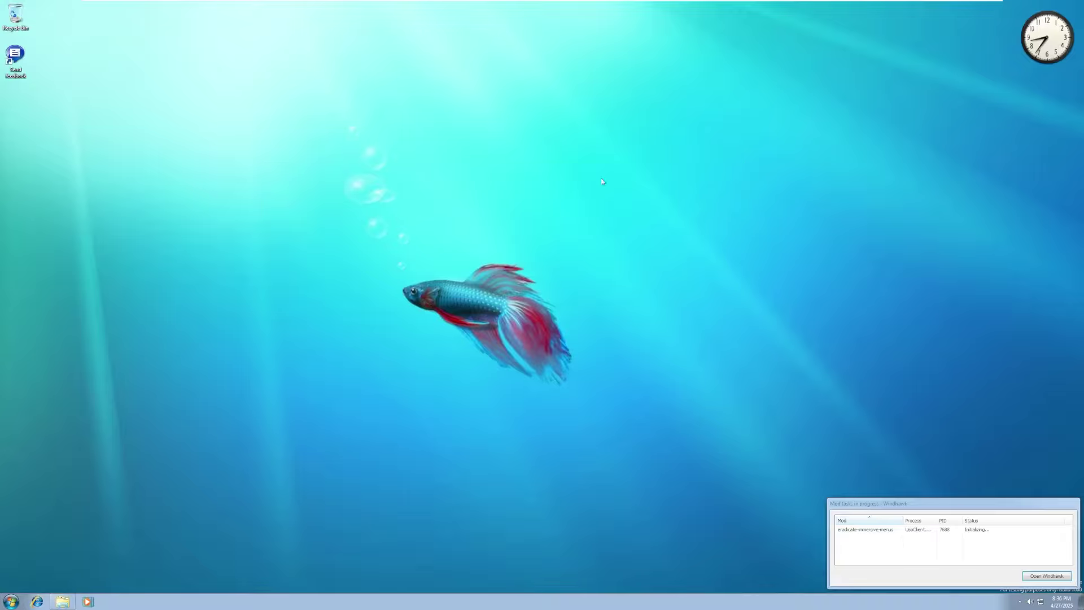
Open the desktop's Personalization settings and apply the landscape slide show theme under Installed Themes
right_click(482, 181)
right_click(424, 227)
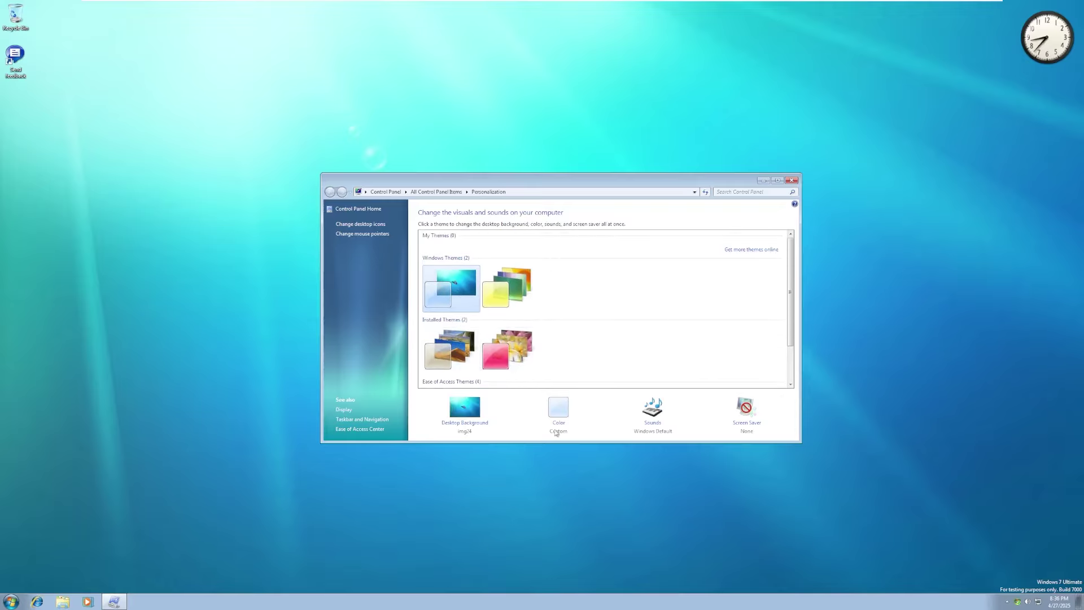
scroll(442, 302, down, 1)
click(442, 302)
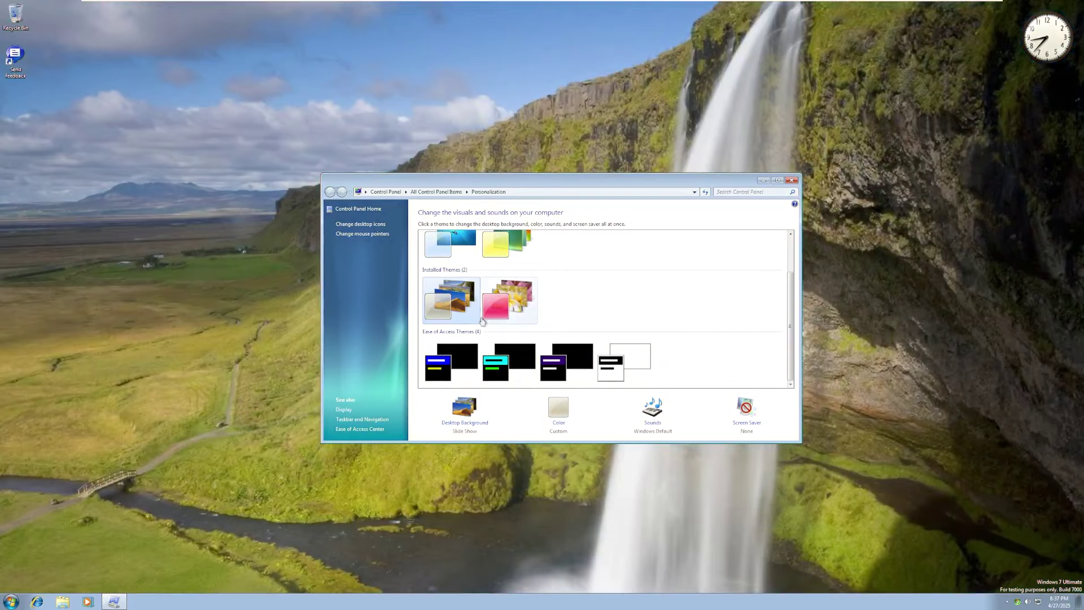
View the Start menu with the landscape theme, restore the blue fish Windows theme, and close Personalization
key(super)
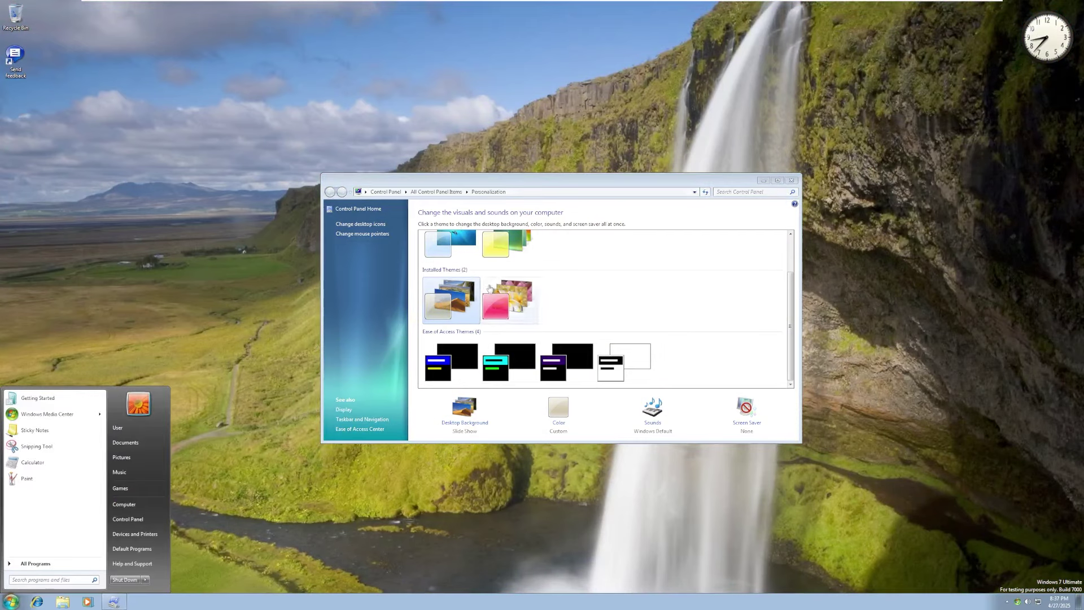
click(531, 308)
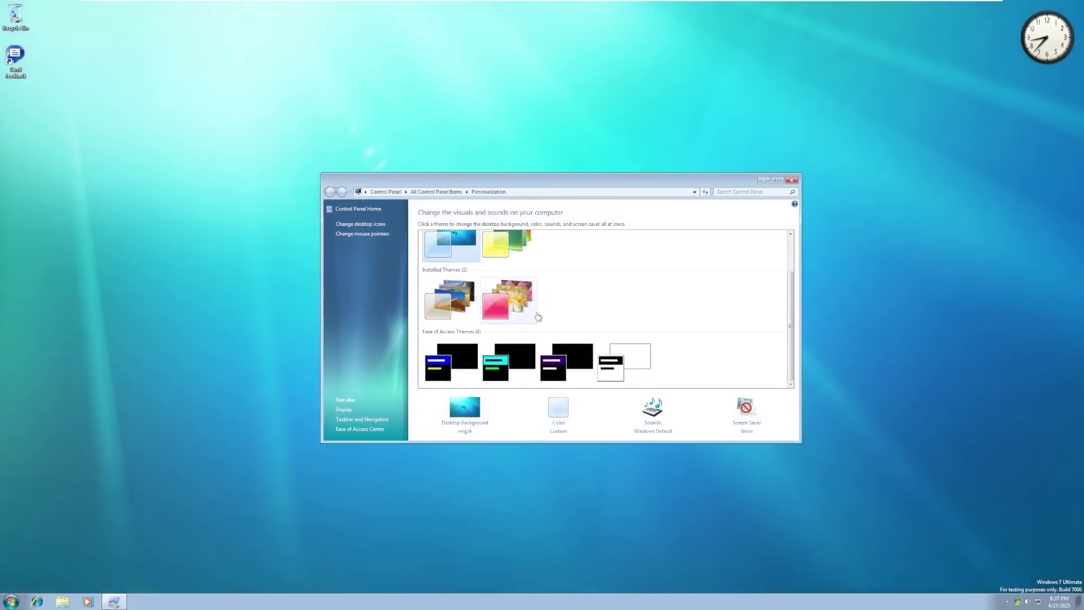
click(792, 181)
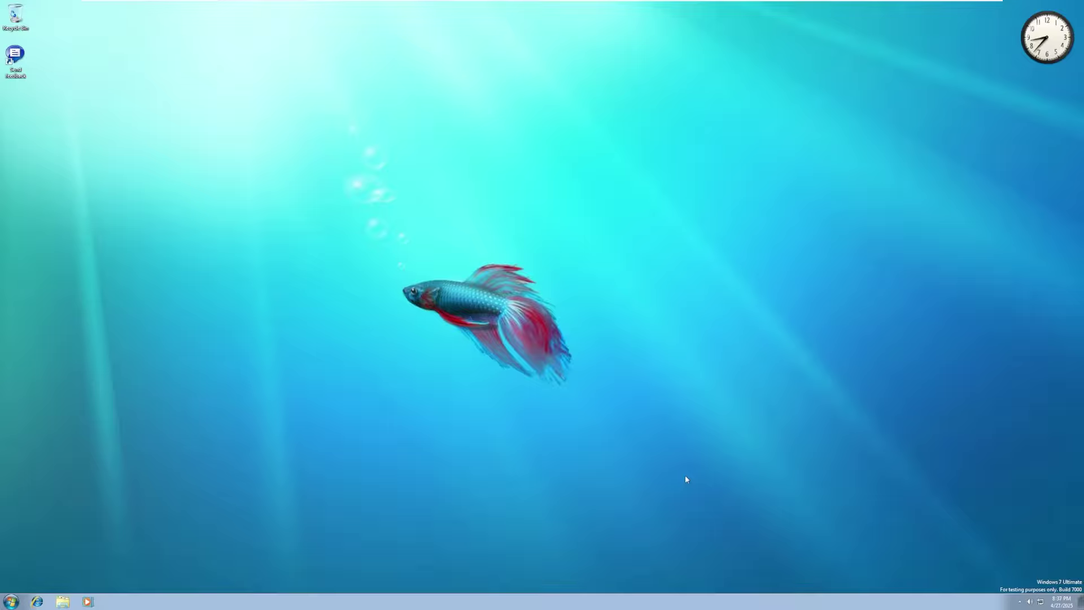
Run winver to view the Windows version information, and move the About Windows dialog slightly toward the desktop's middle
key(super+r)
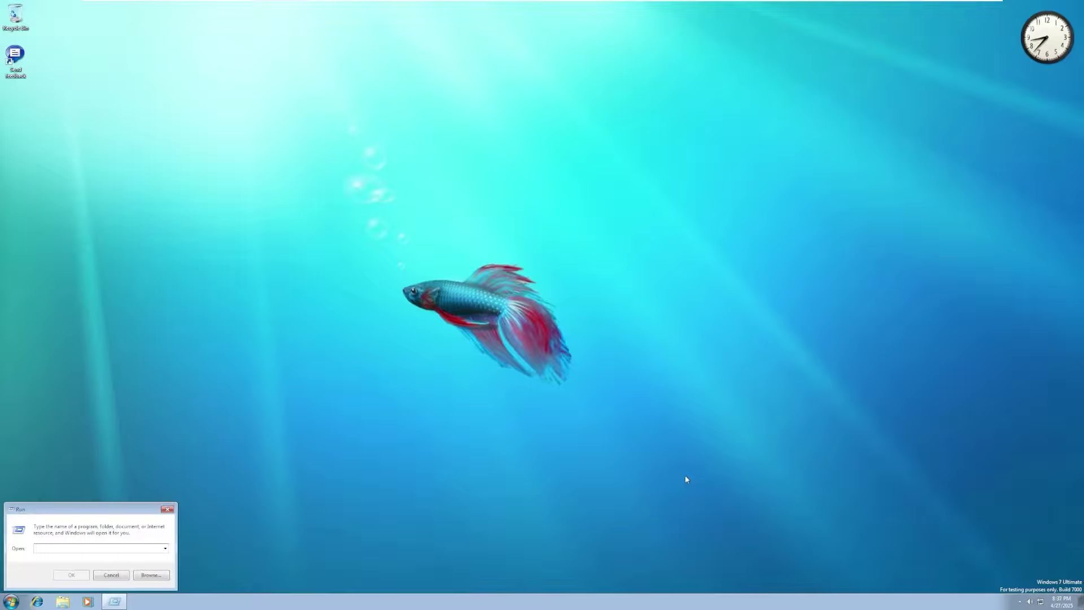
text(winver)
key(Return)
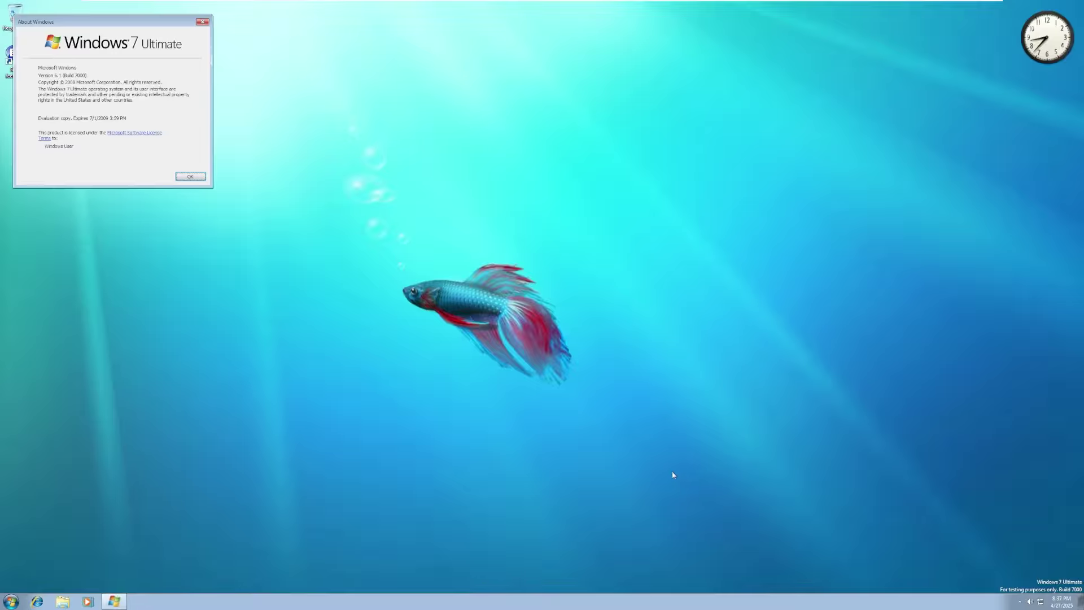
drag(153, 25, 202, 54)
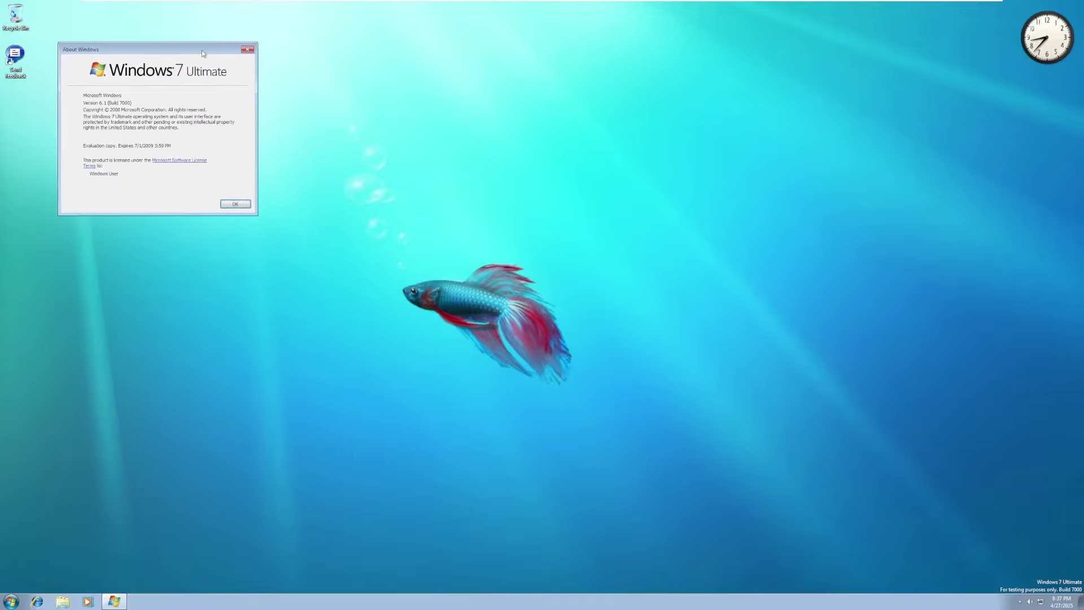